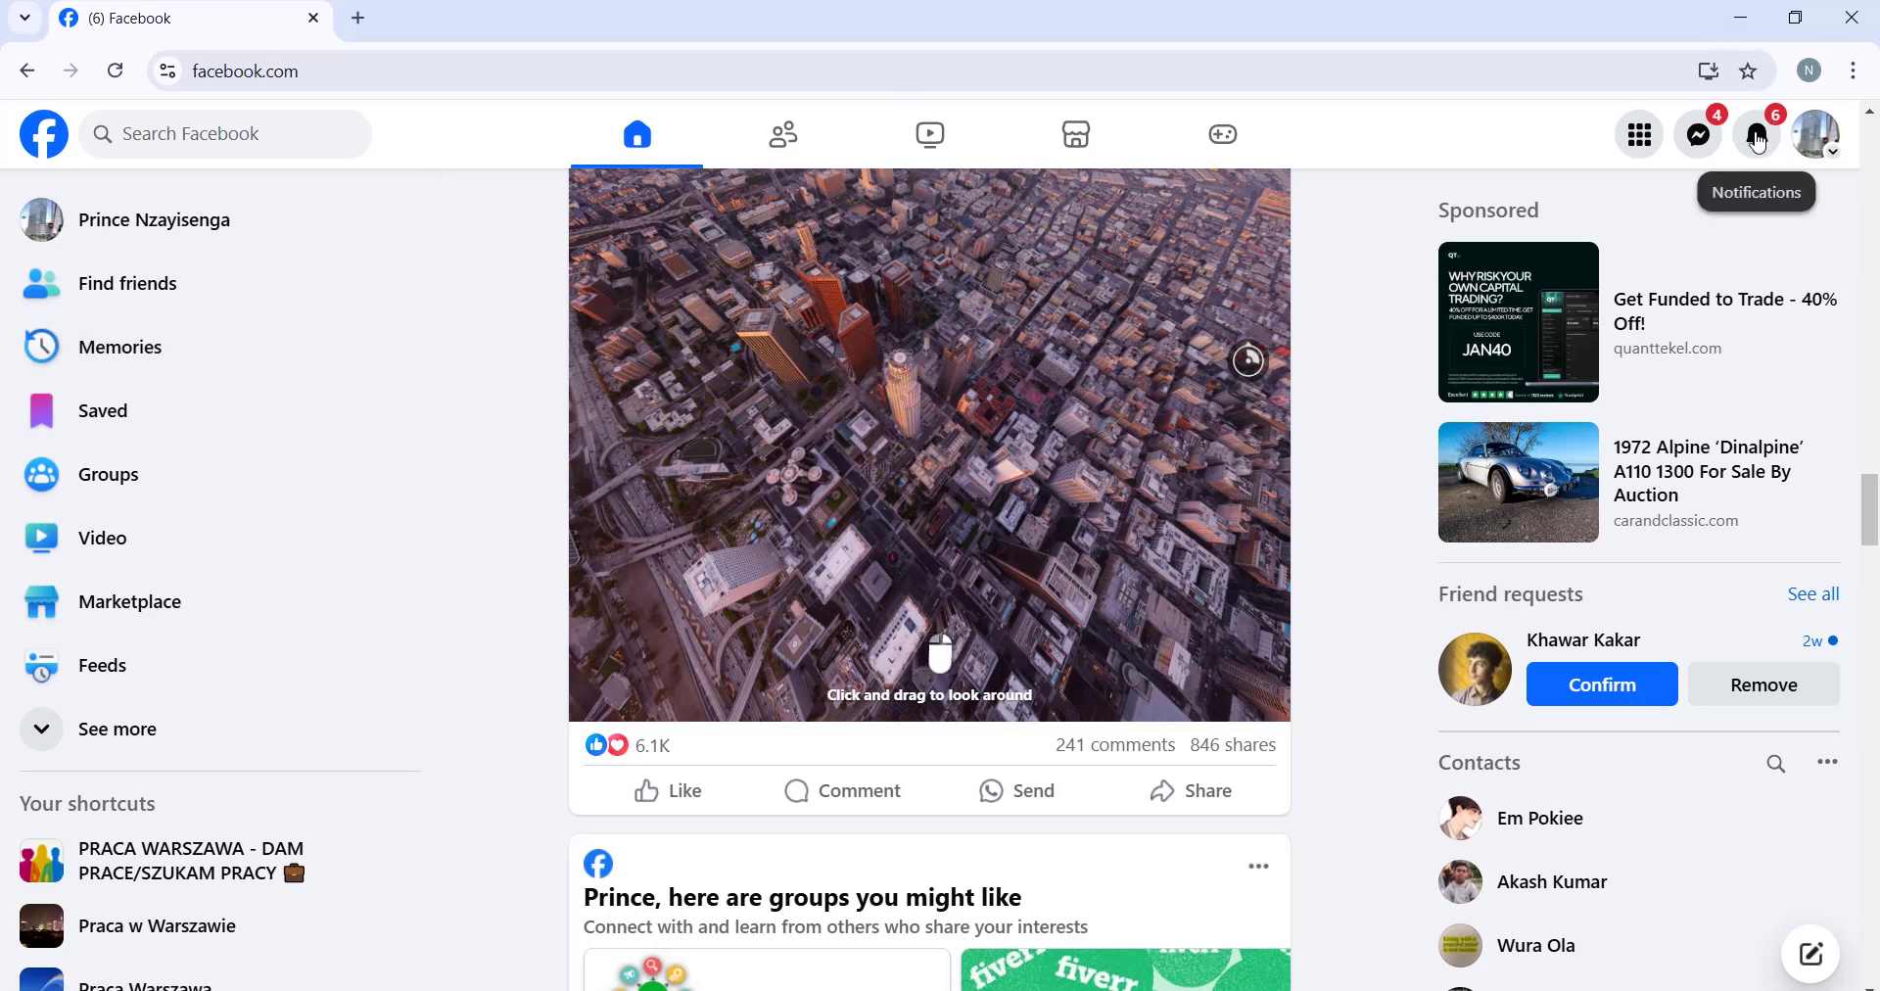
# Step: Go to Settings through the account menu's Settings & privacy options
pyautogui.click(1819, 145)
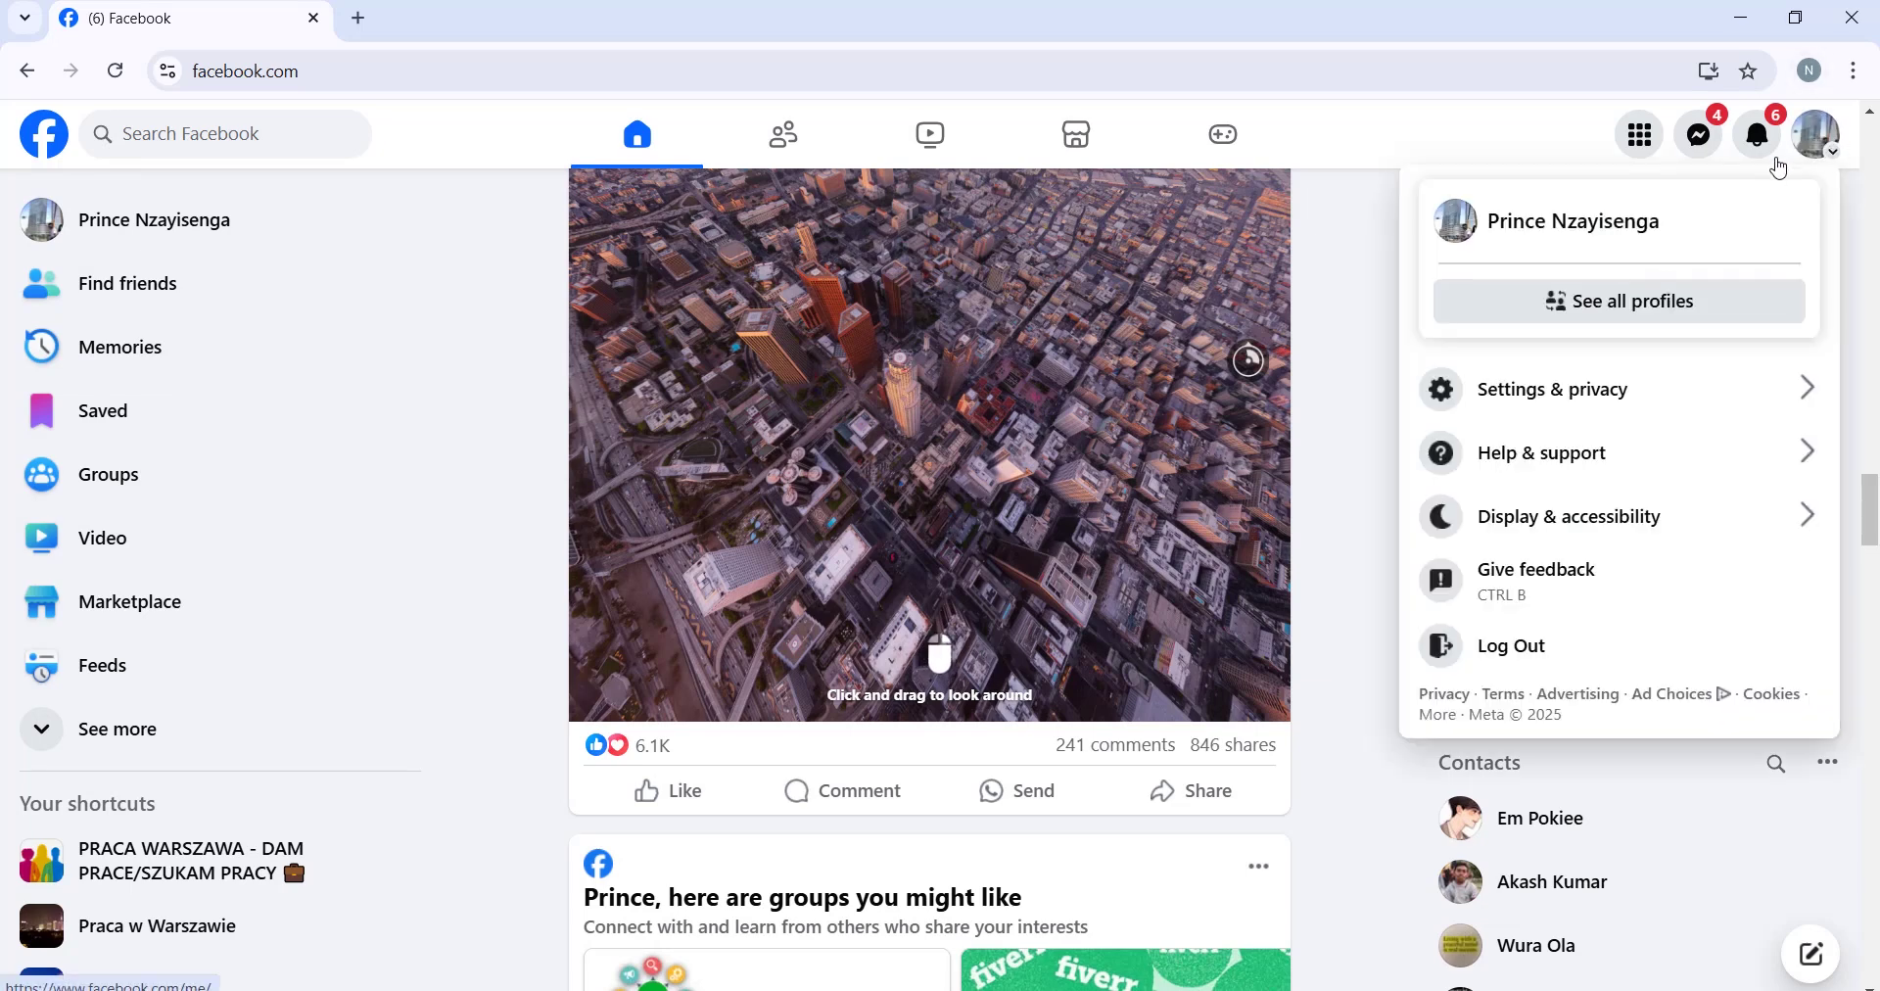
pyautogui.click(1570, 399)
pyautogui.click(1481, 274)
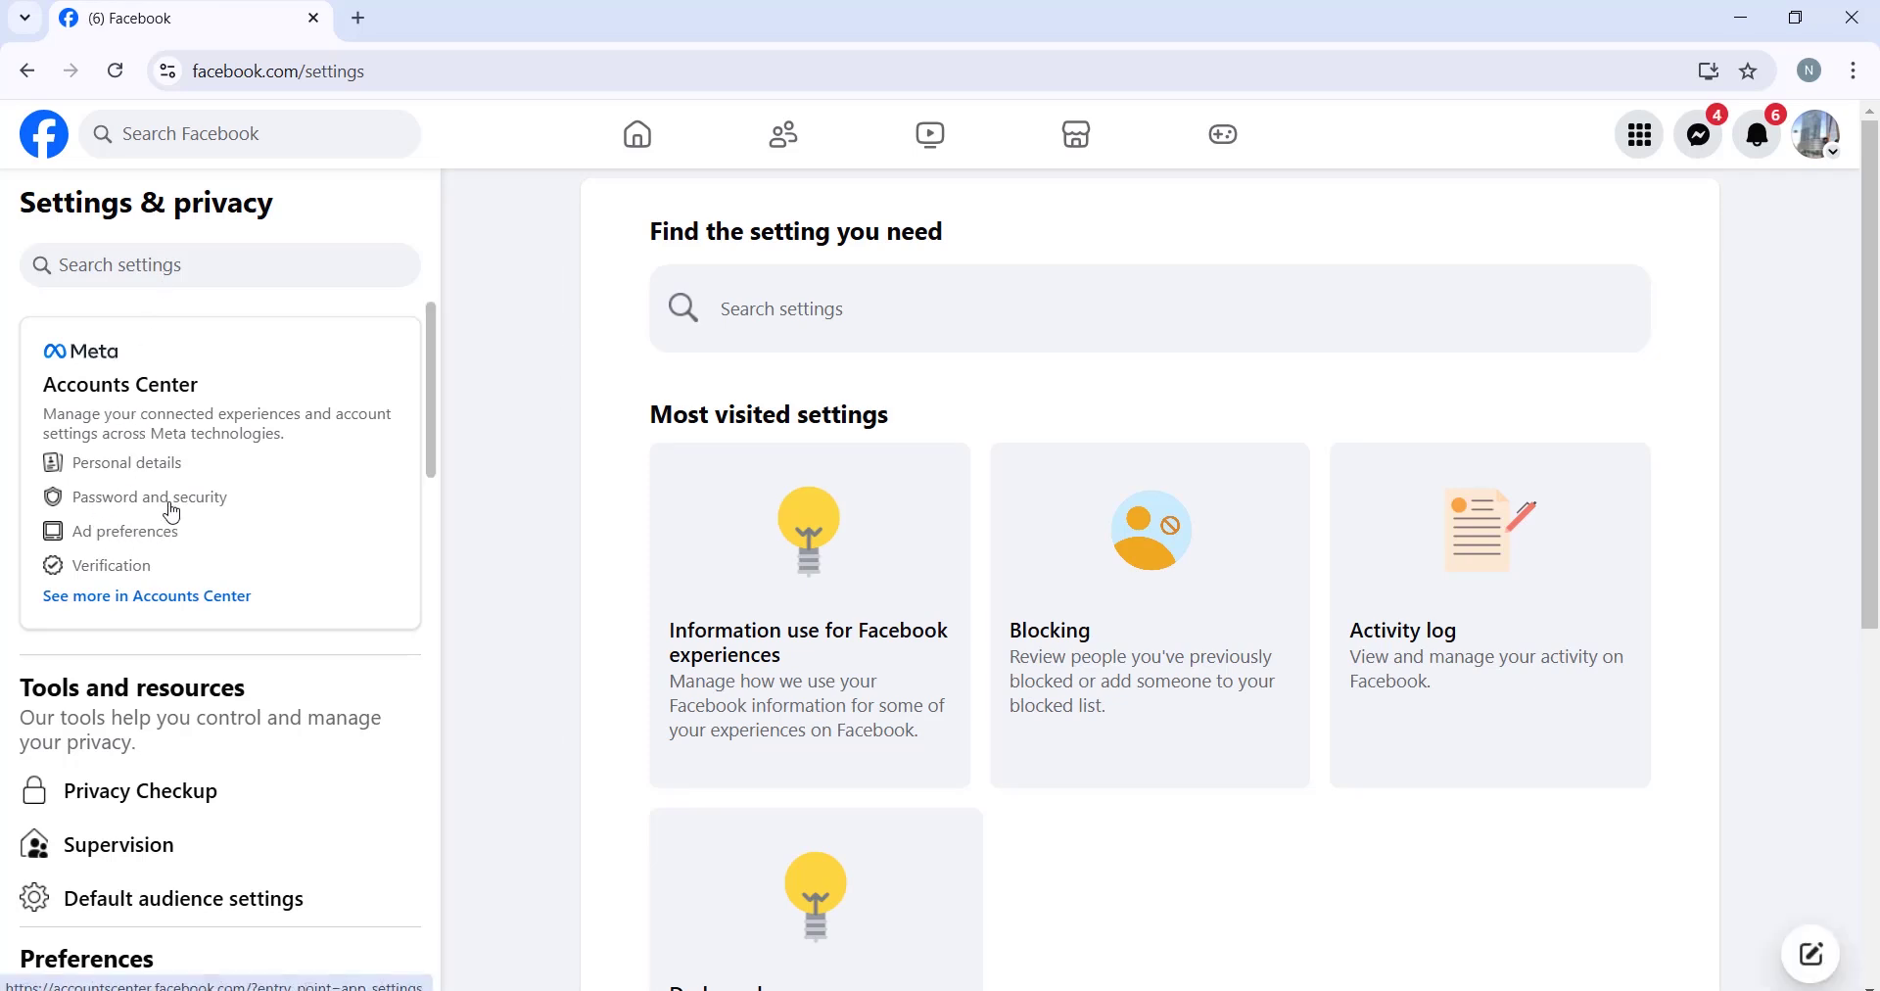
# Step: Go from Accounts Center's Personal details to the Identity confirmation page
pyautogui.click(155, 477)
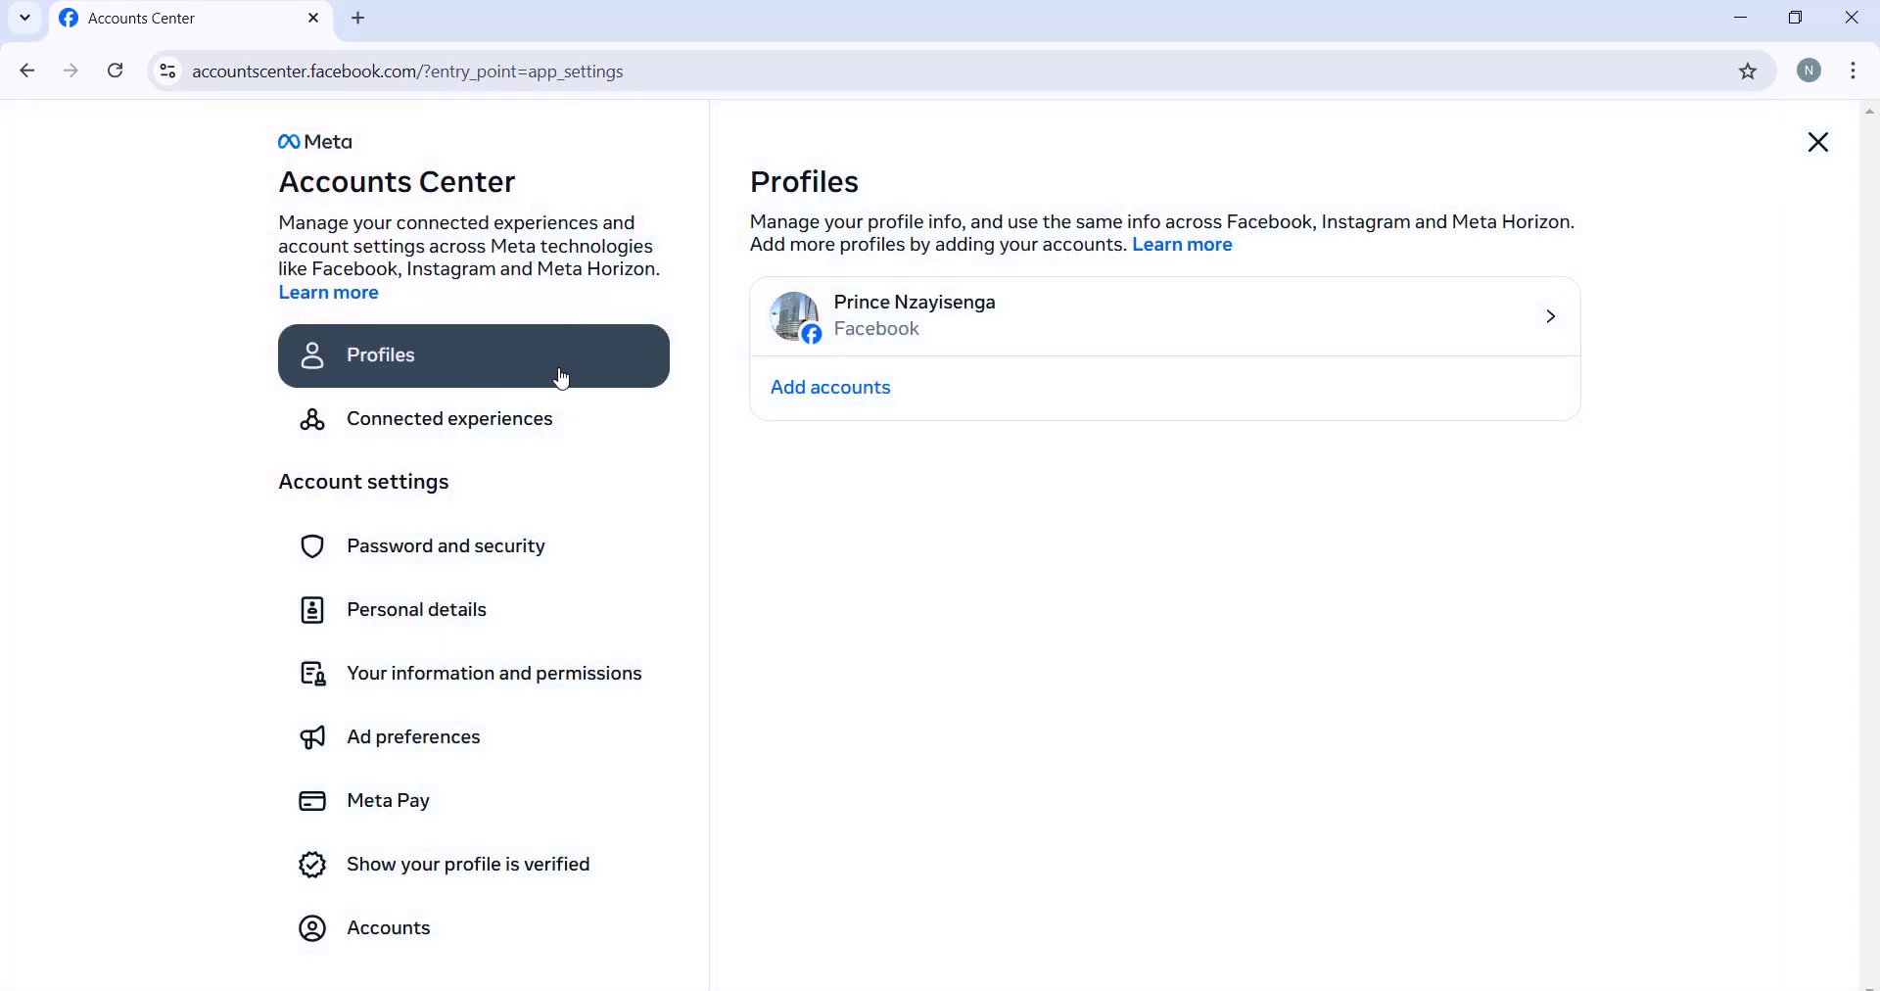
pyautogui.click(457, 629)
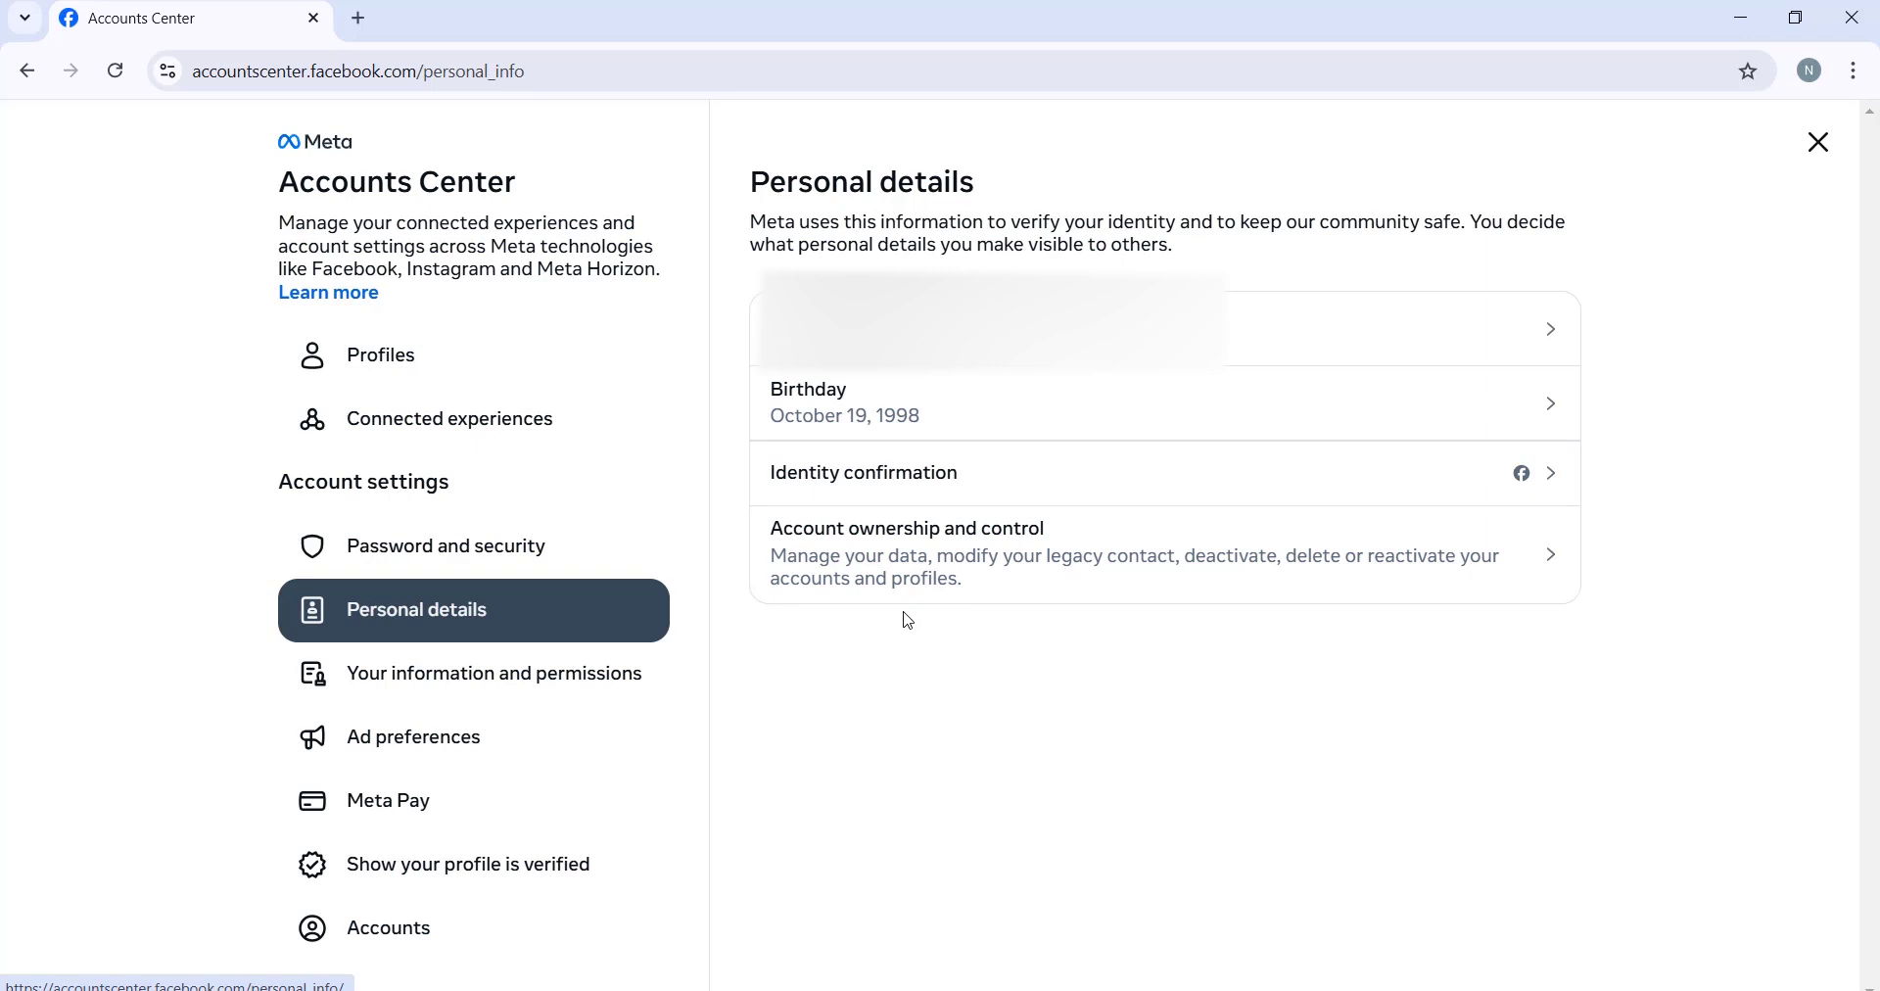
pyautogui.click(985, 490)
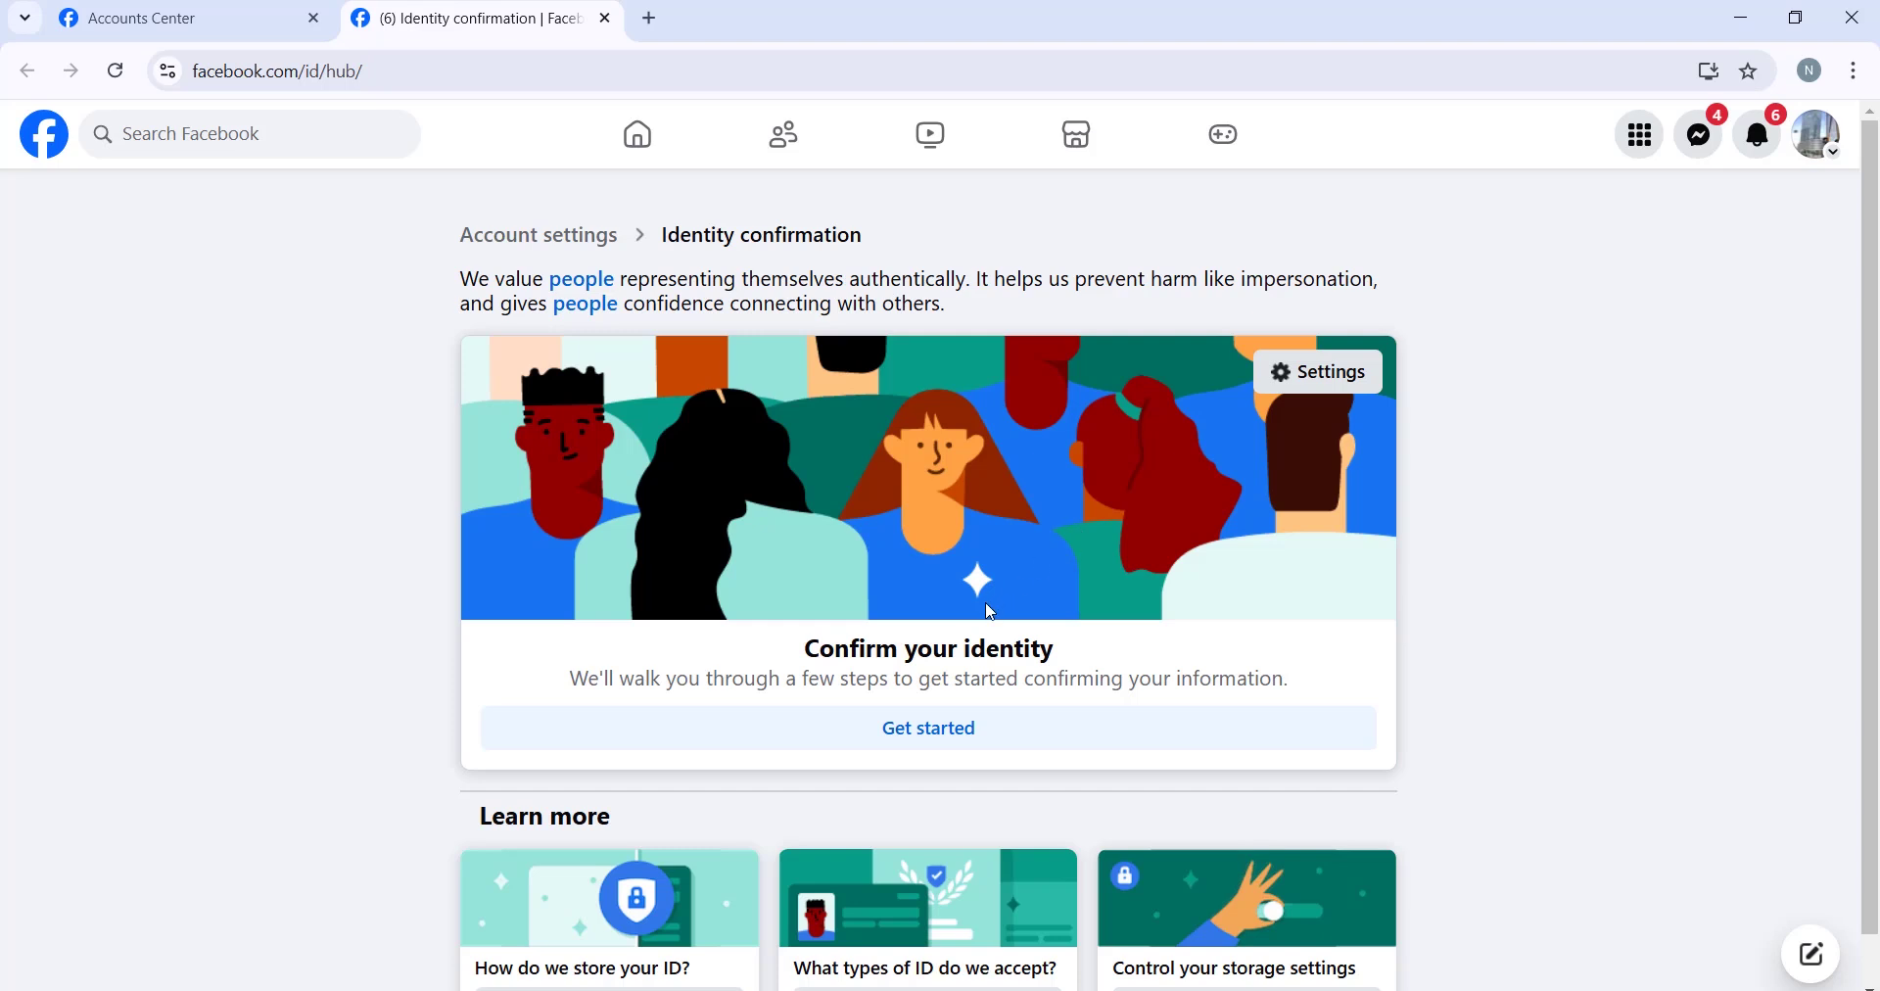
# Step: Start identity confirmation for running social-issue, election or political ads, with Poland as the country
pyautogui.click(961, 742)
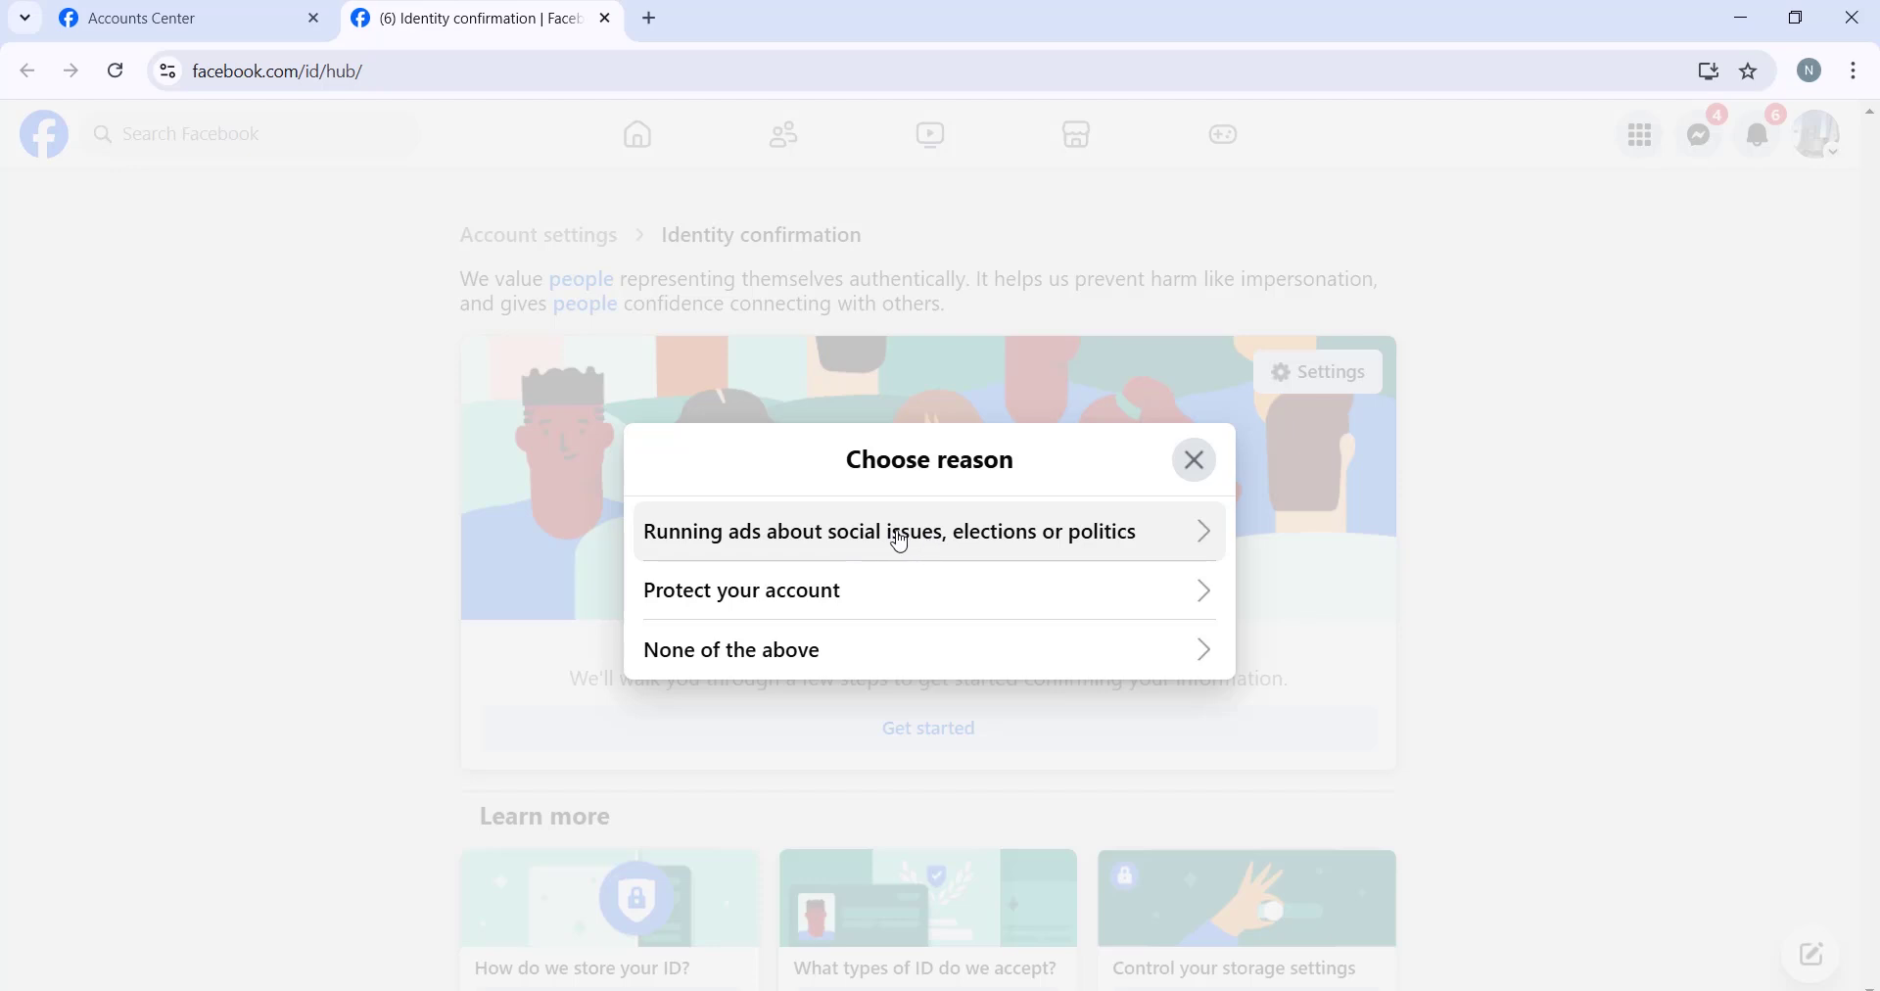
pyautogui.click(899, 541)
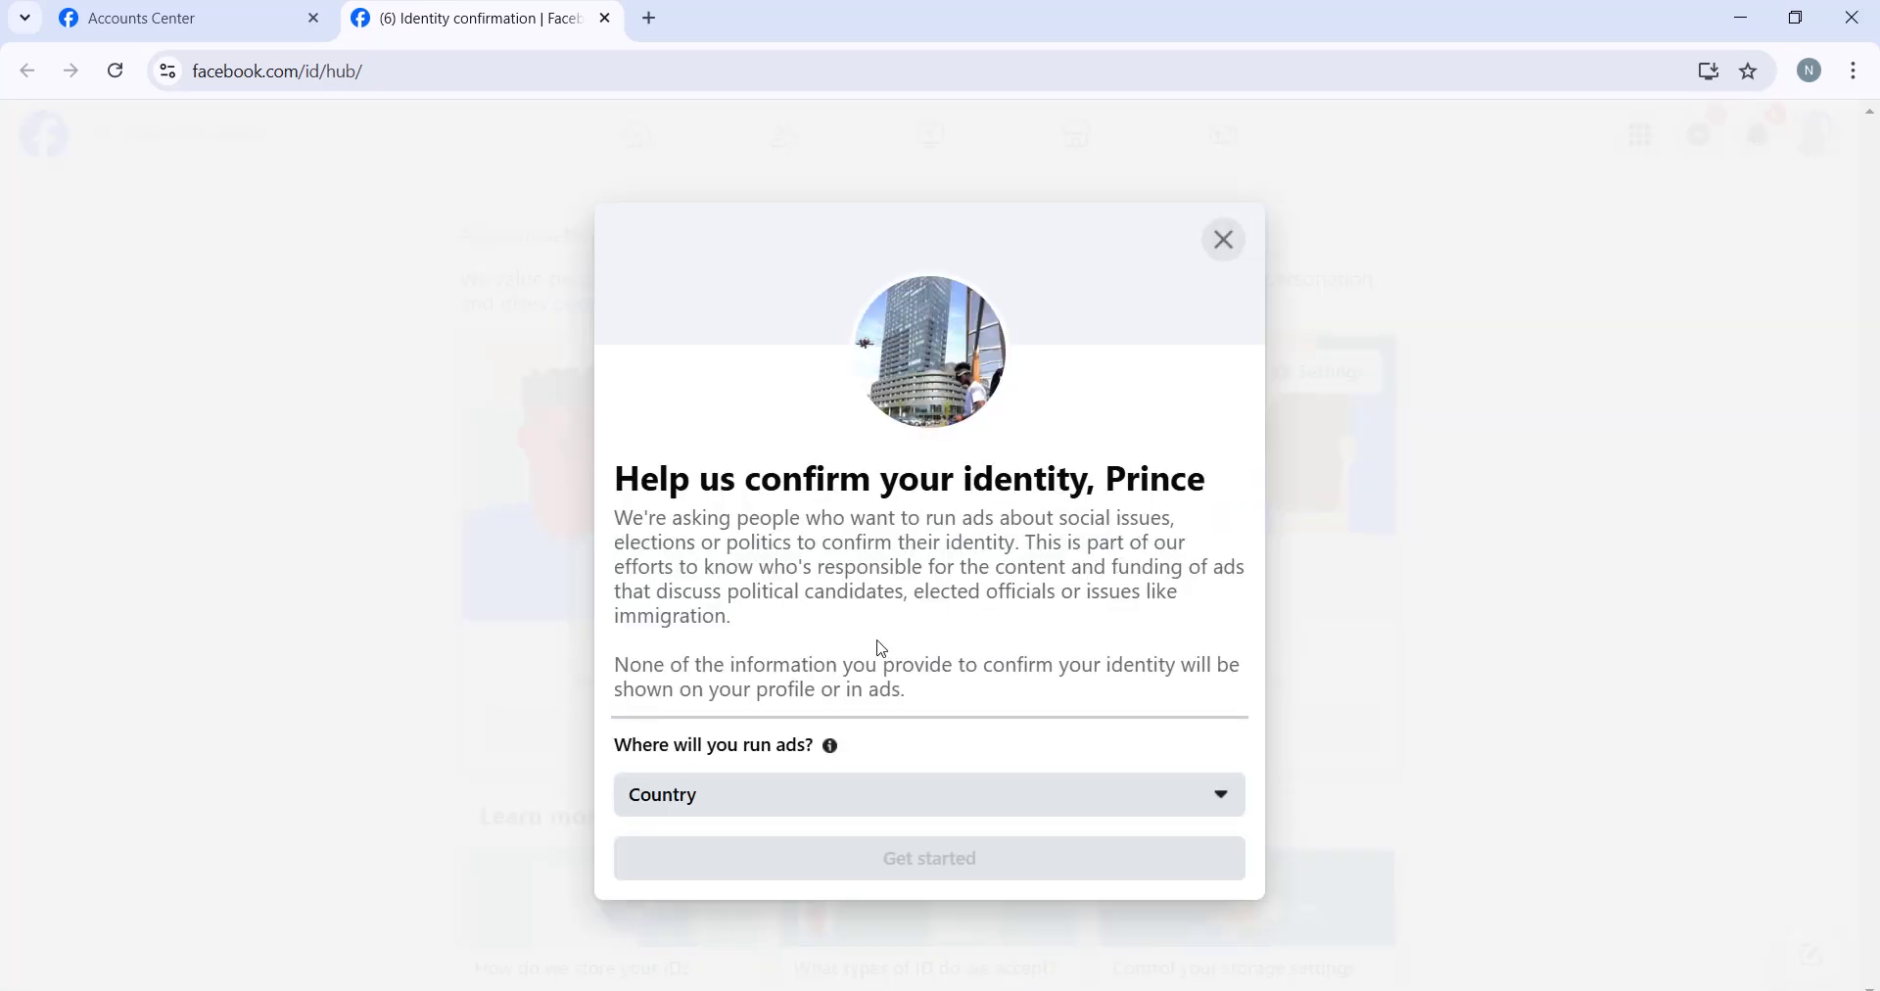
pyautogui.click(910, 796)
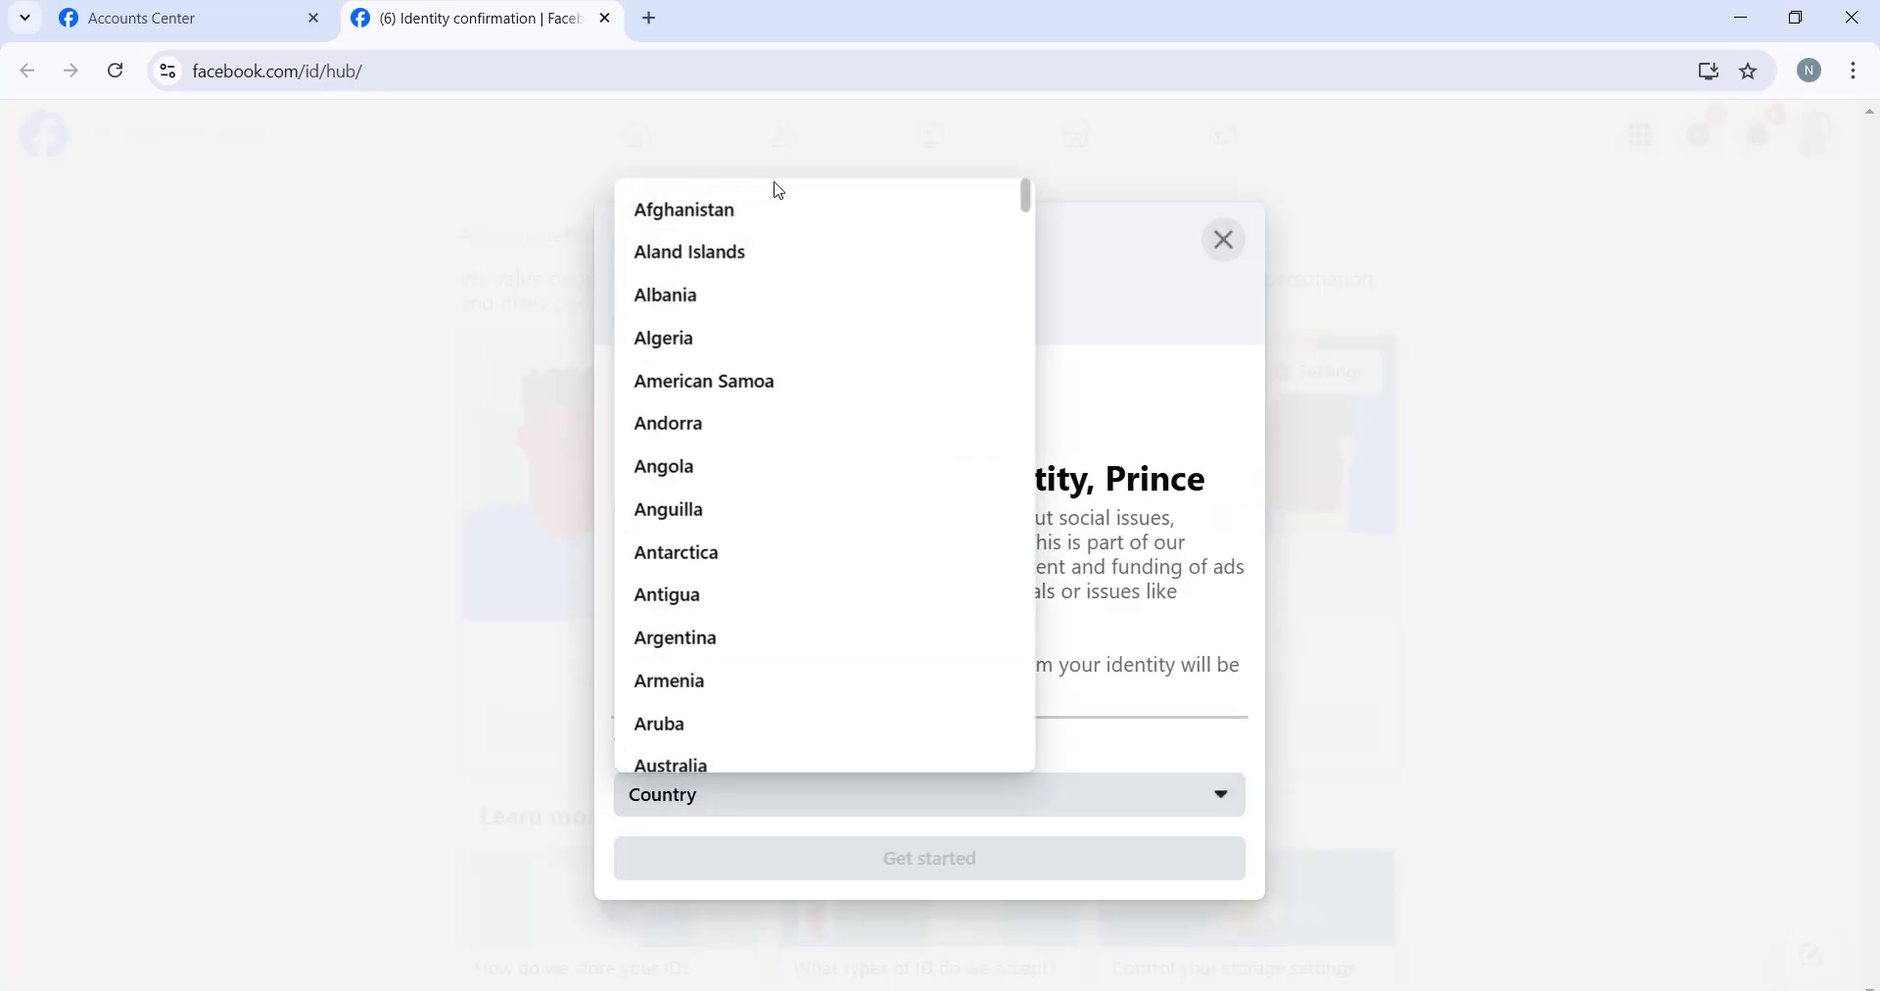
pyautogui.scroll(-20, 764, 440)
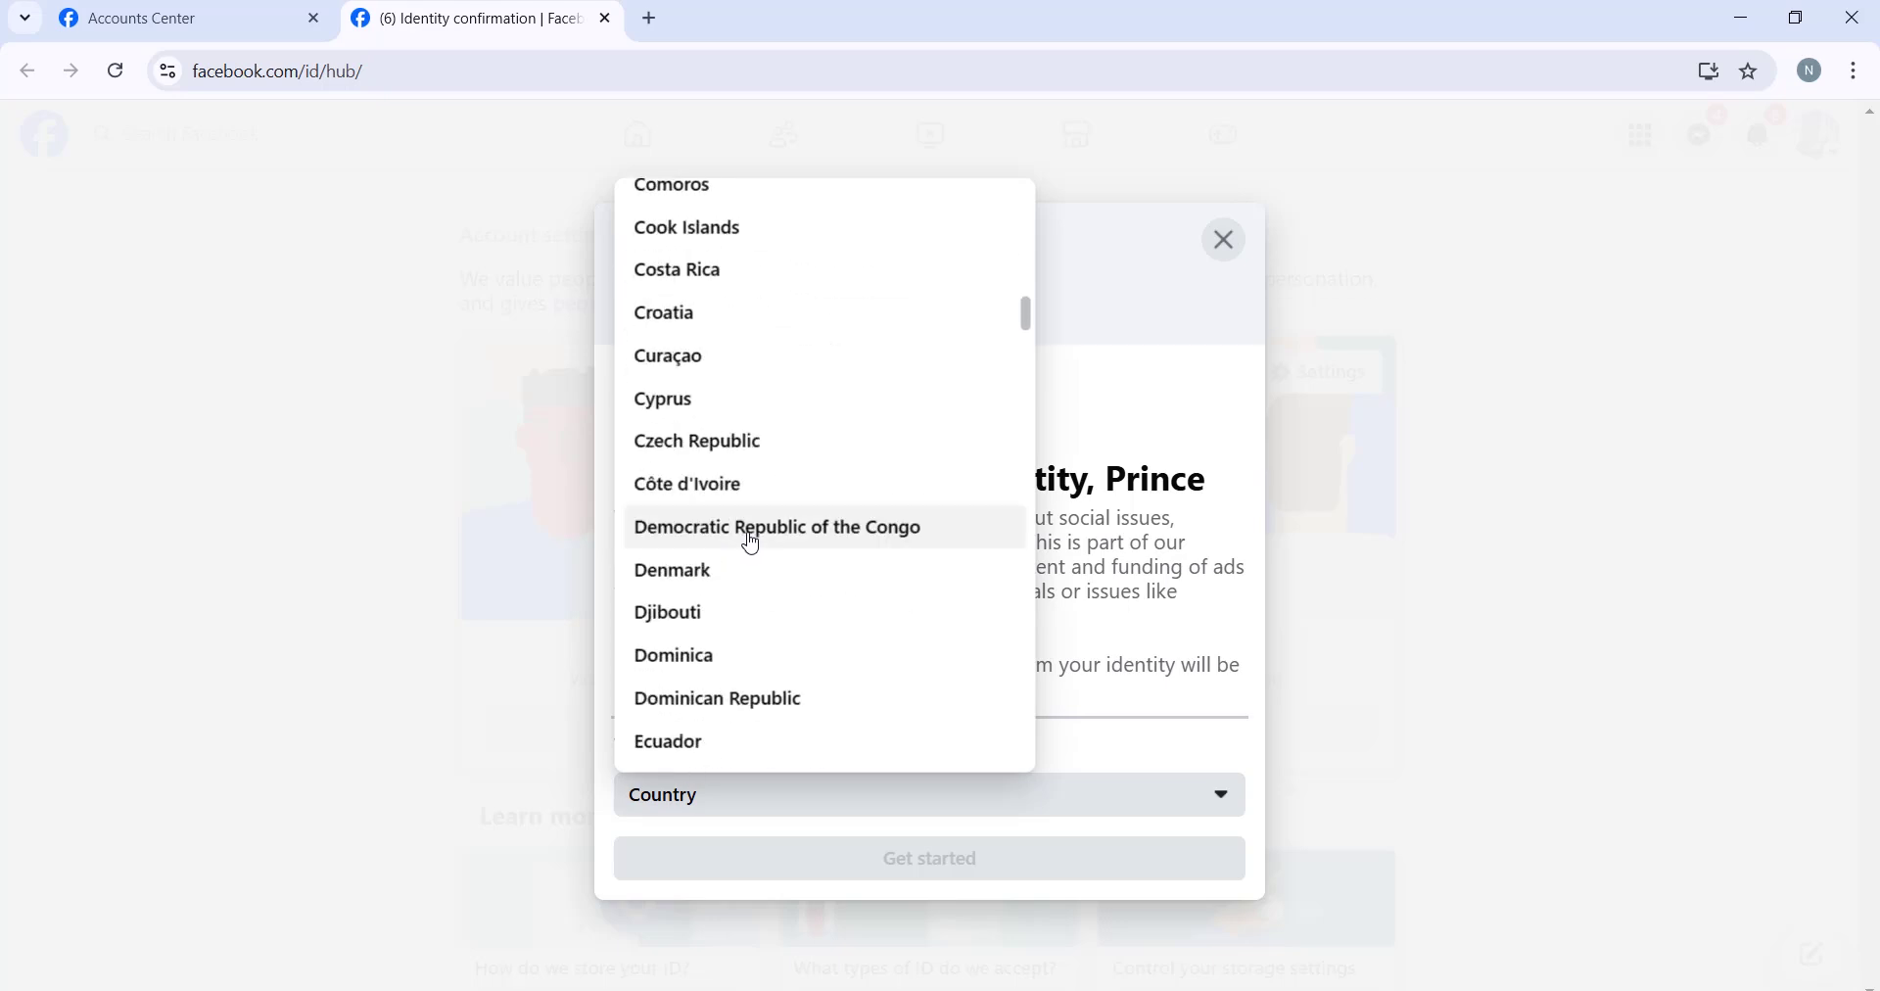
pyautogui.scroll(-20, 751, 542)
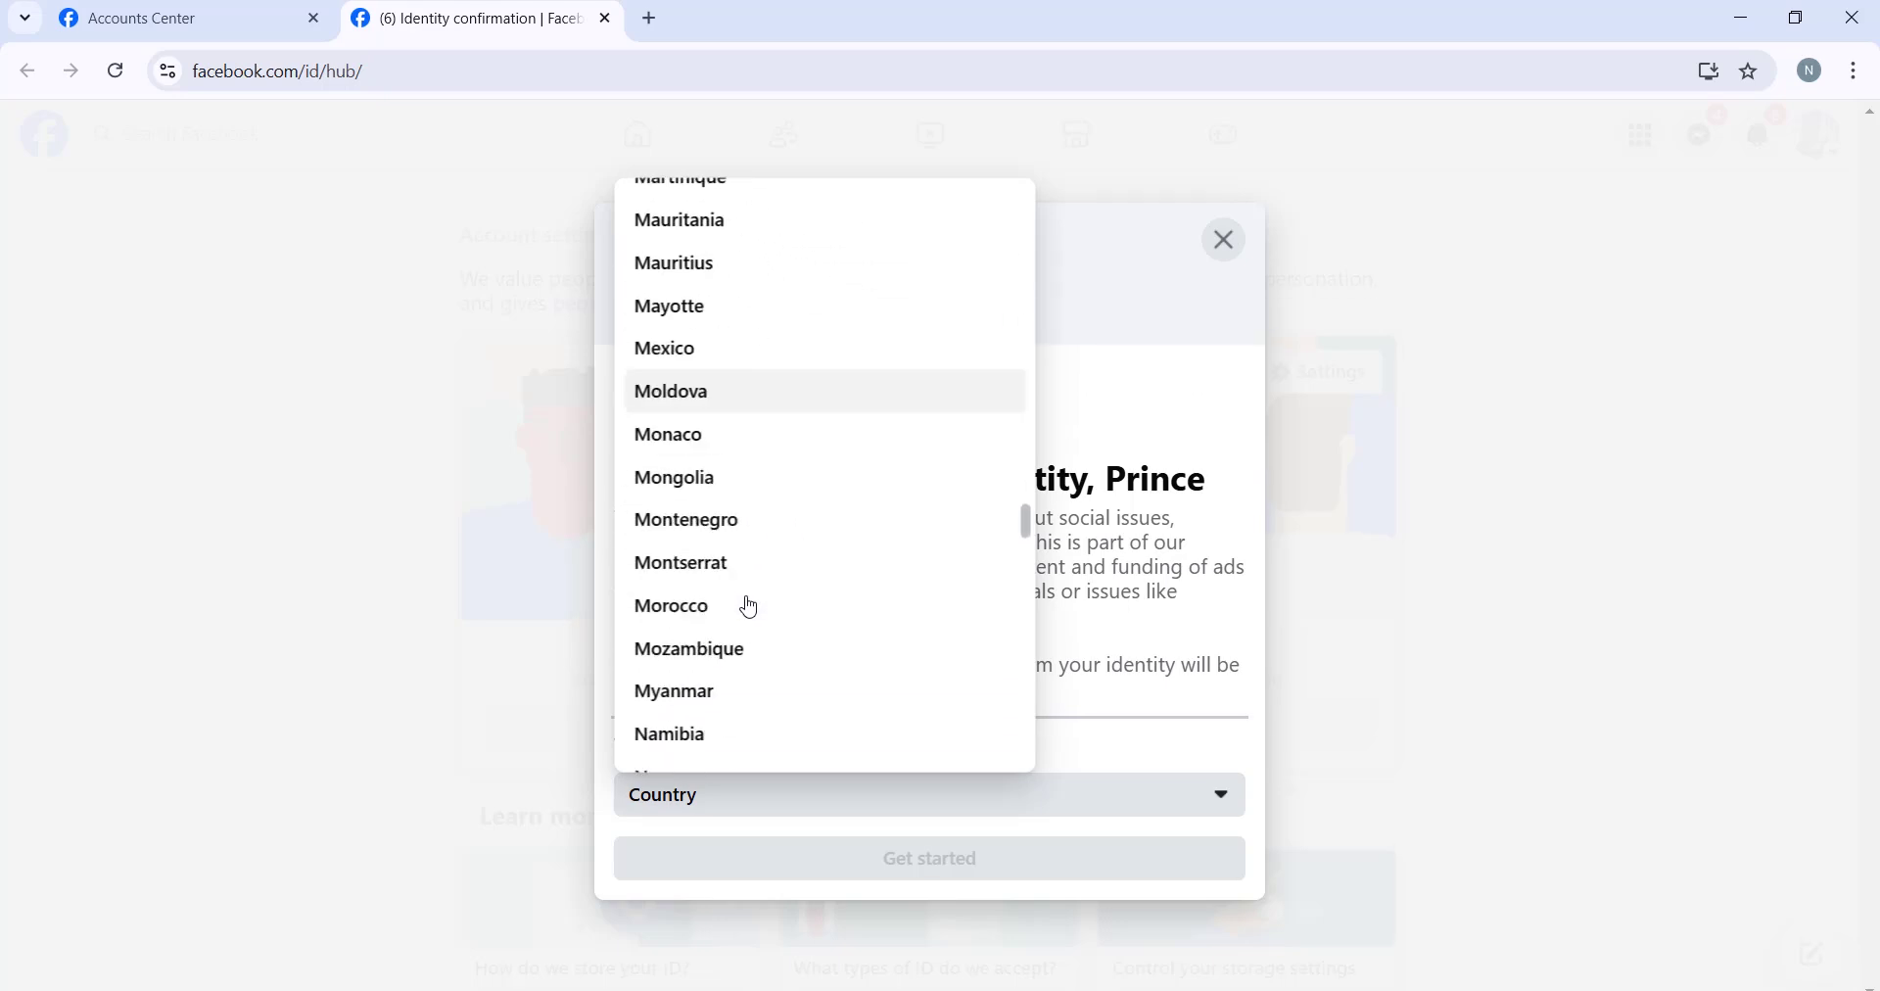
pyautogui.scroll(-10, 748, 602)
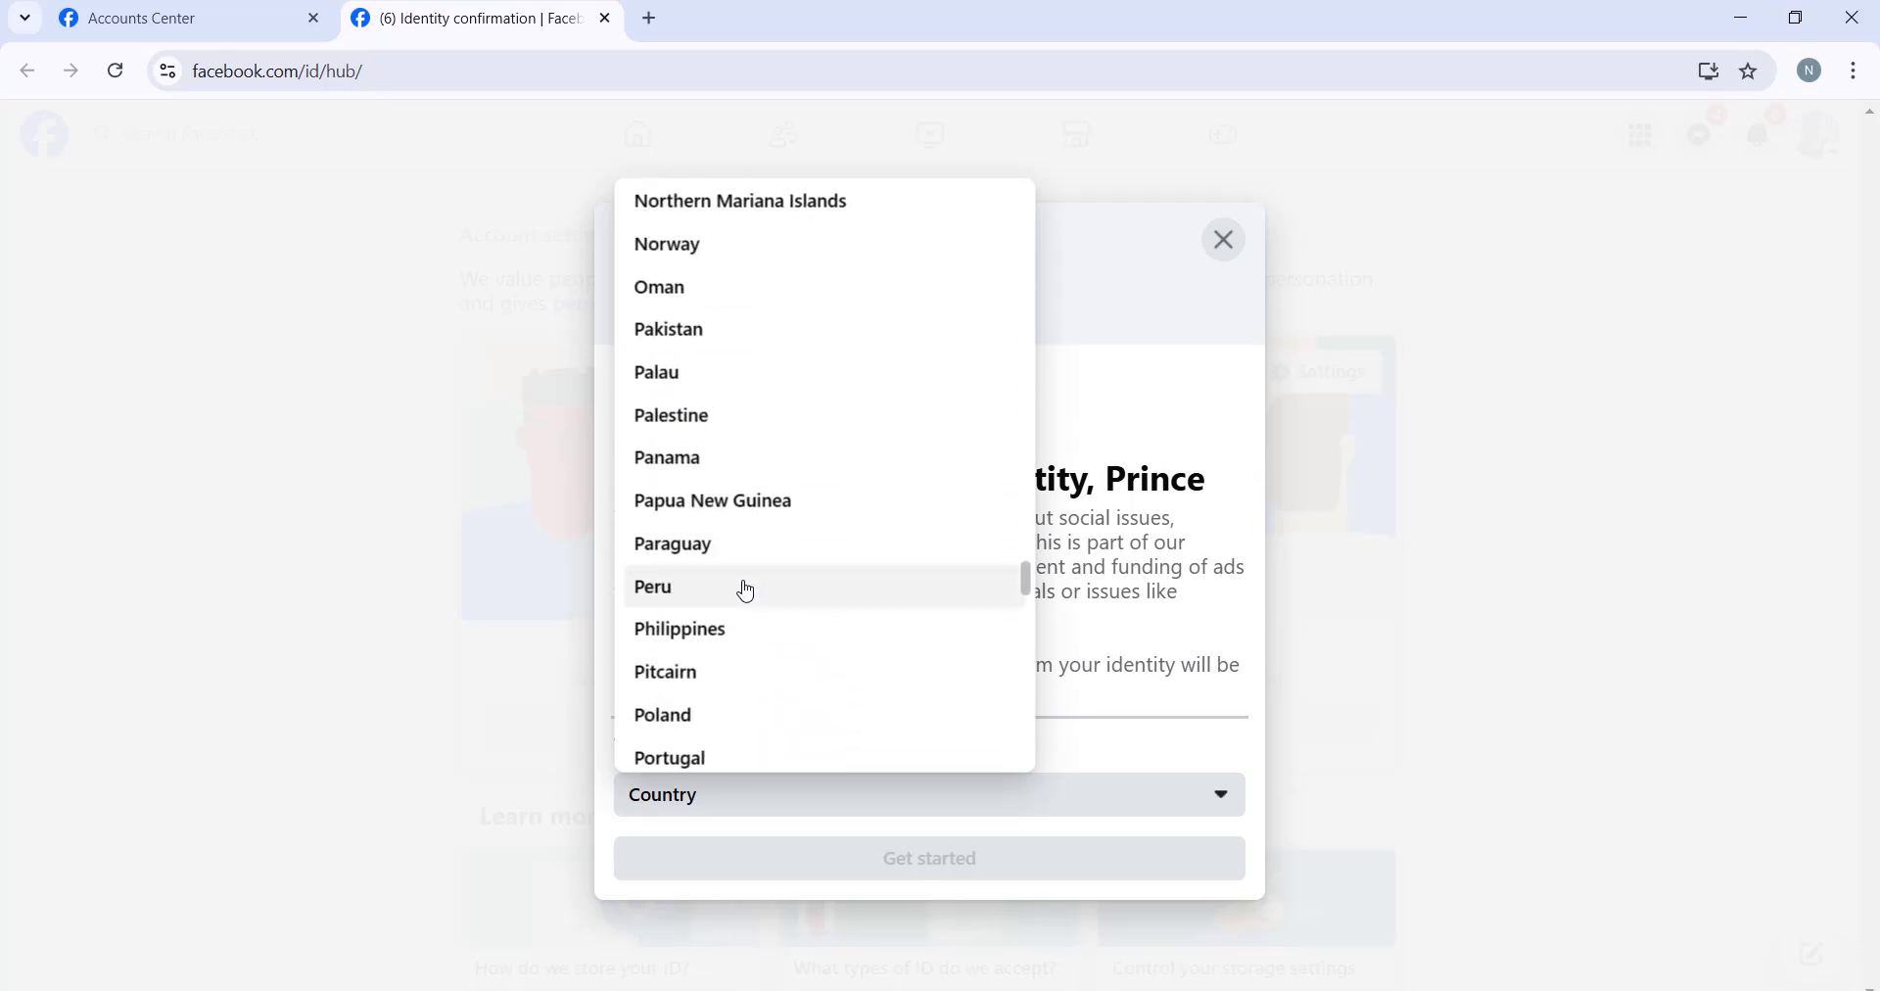
pyautogui.scroll(-3, 746, 590)
pyautogui.click(738, 476)
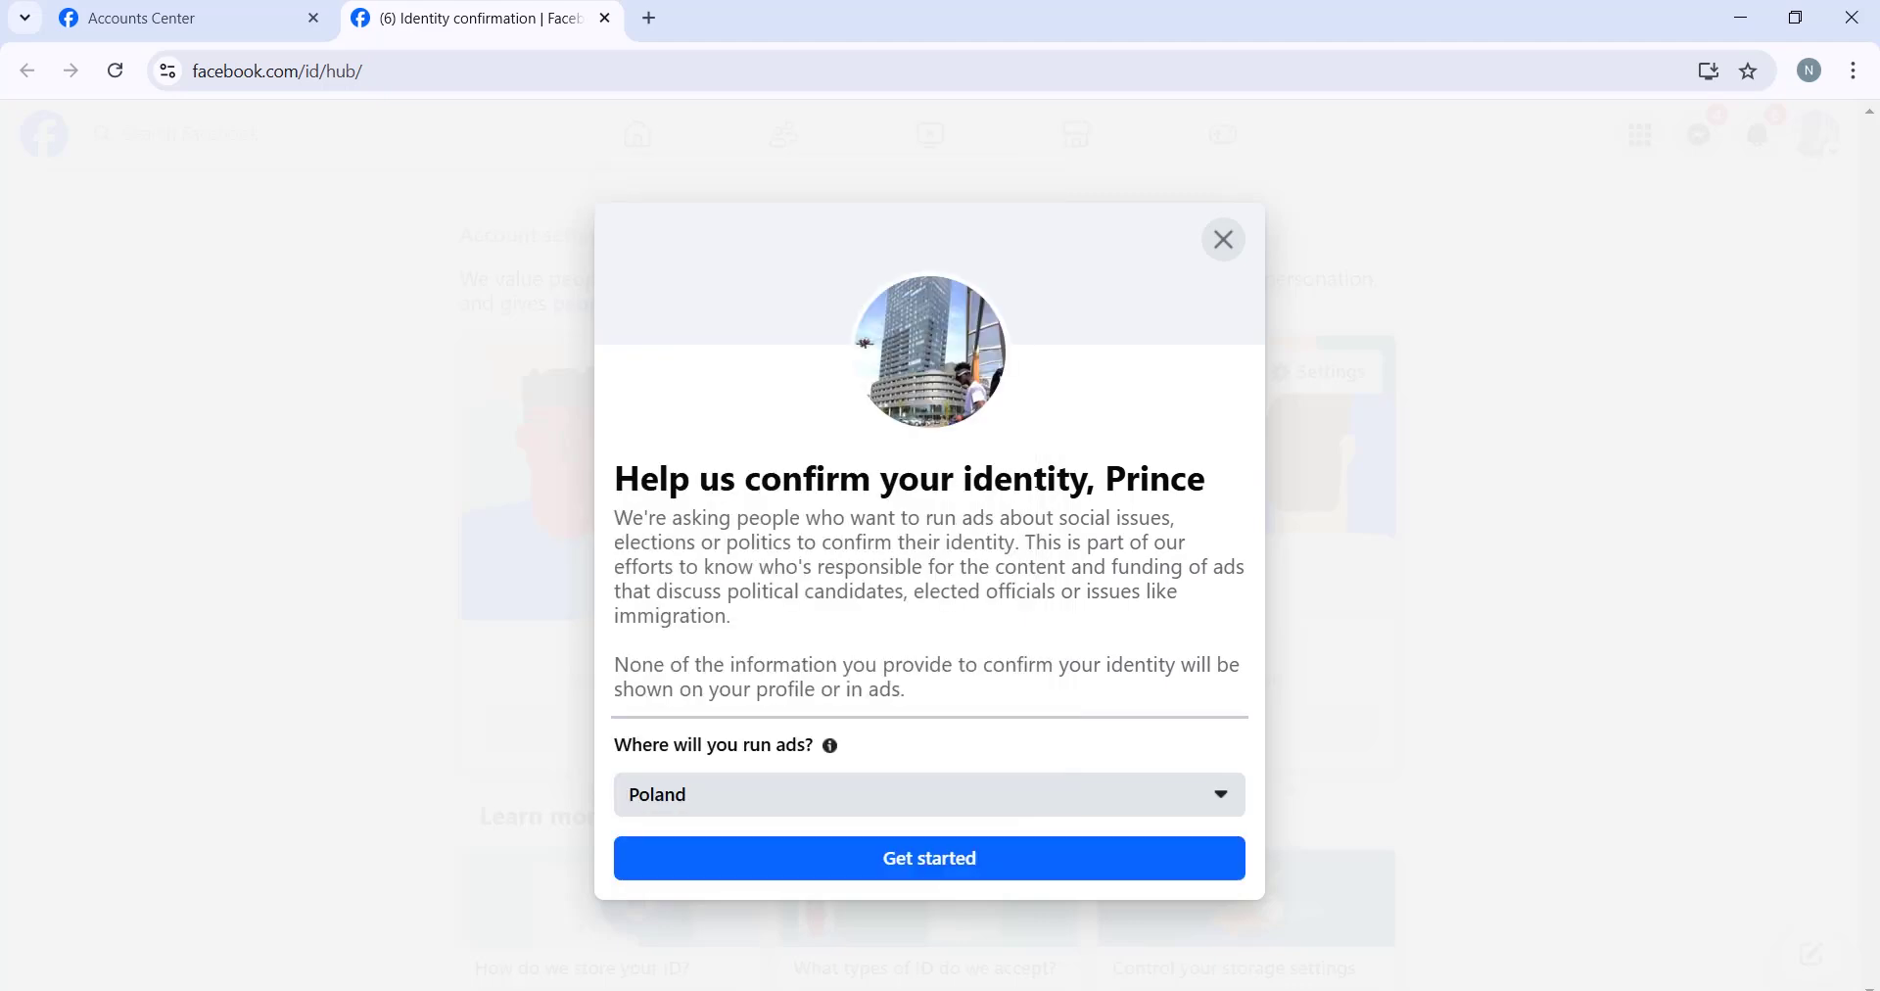
pyautogui.click(1009, 862)
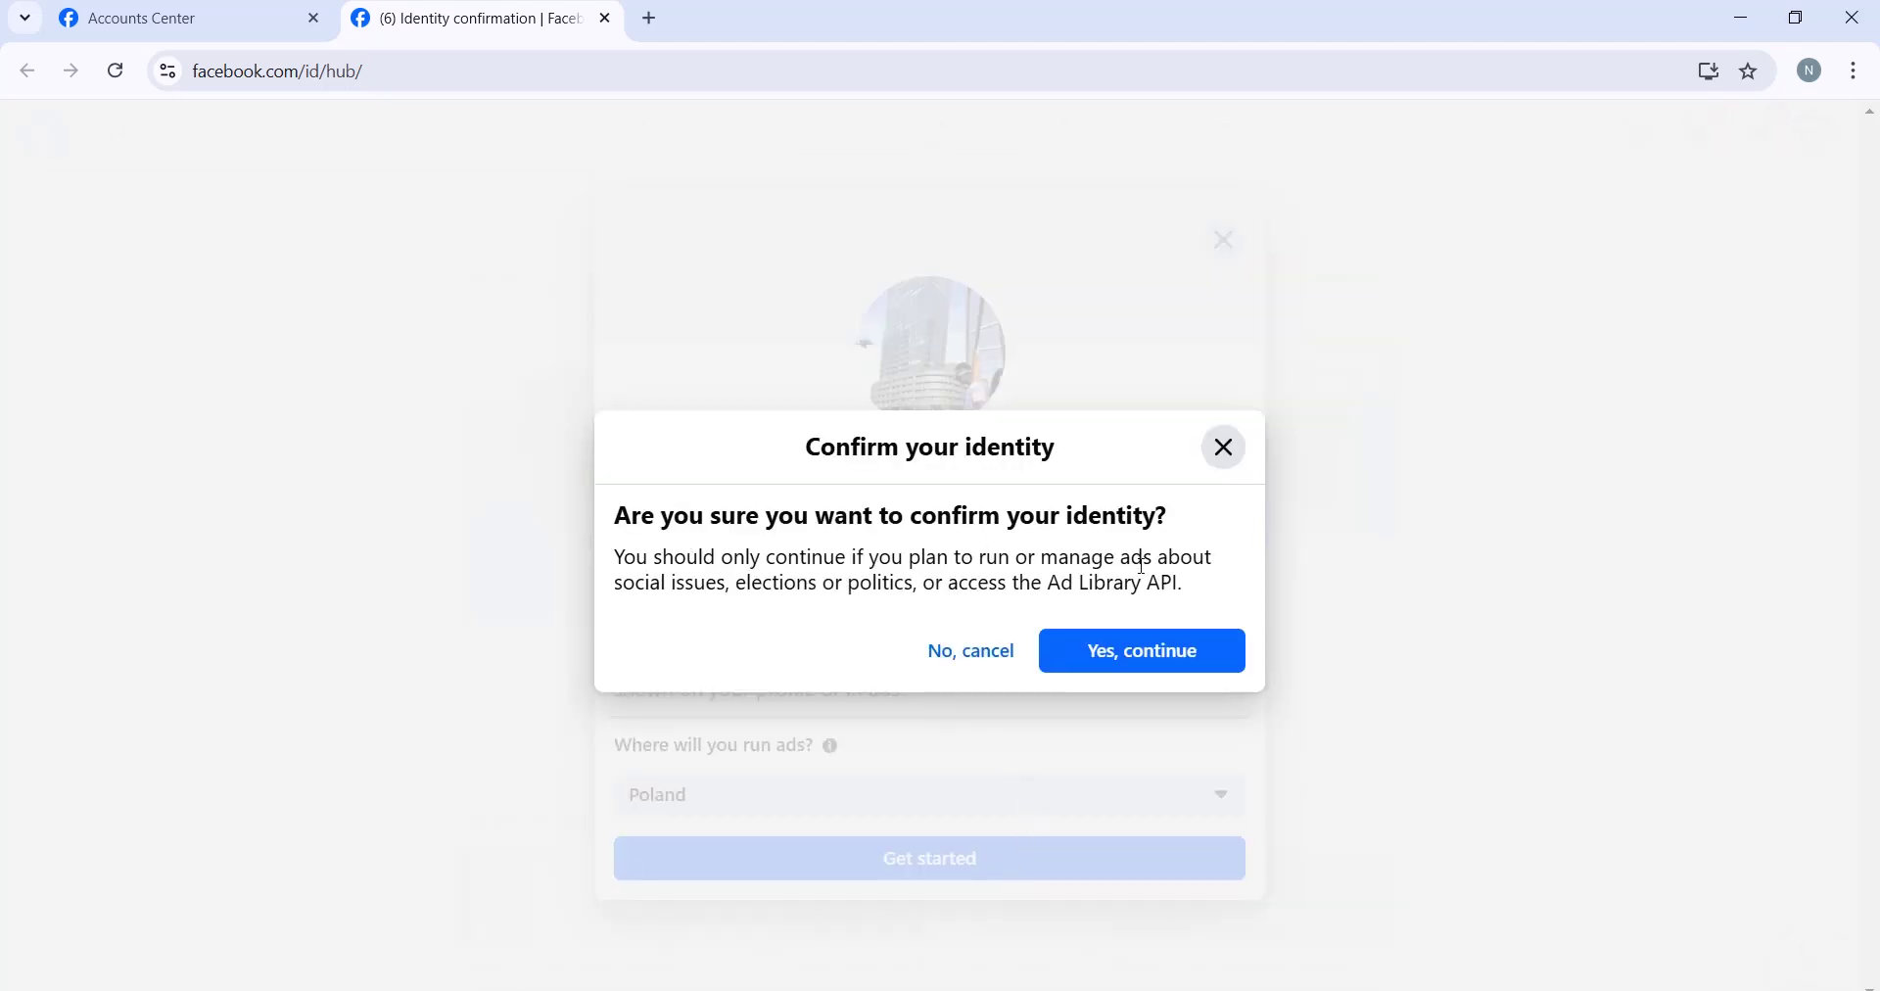
# Step: Confirm, then pick Text message (SMS) as the two-factor authentication method
pyautogui.click(1147, 658)
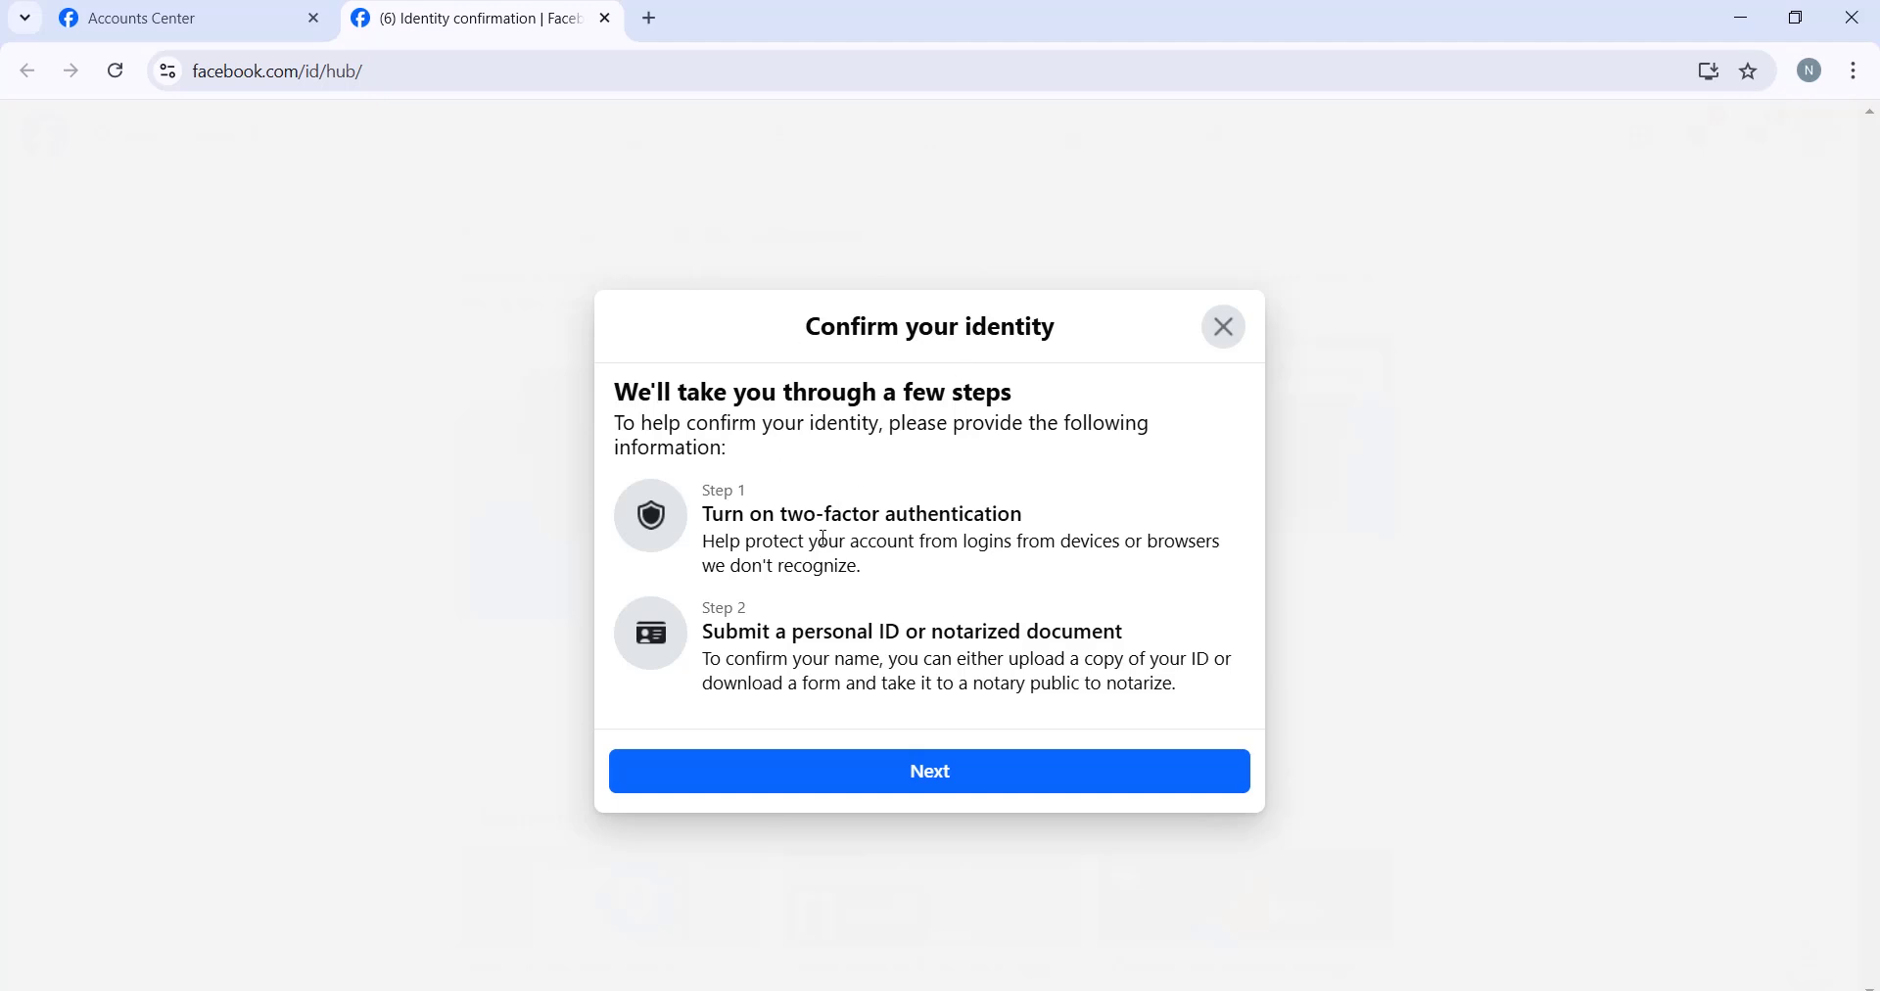
pyautogui.click(969, 784)
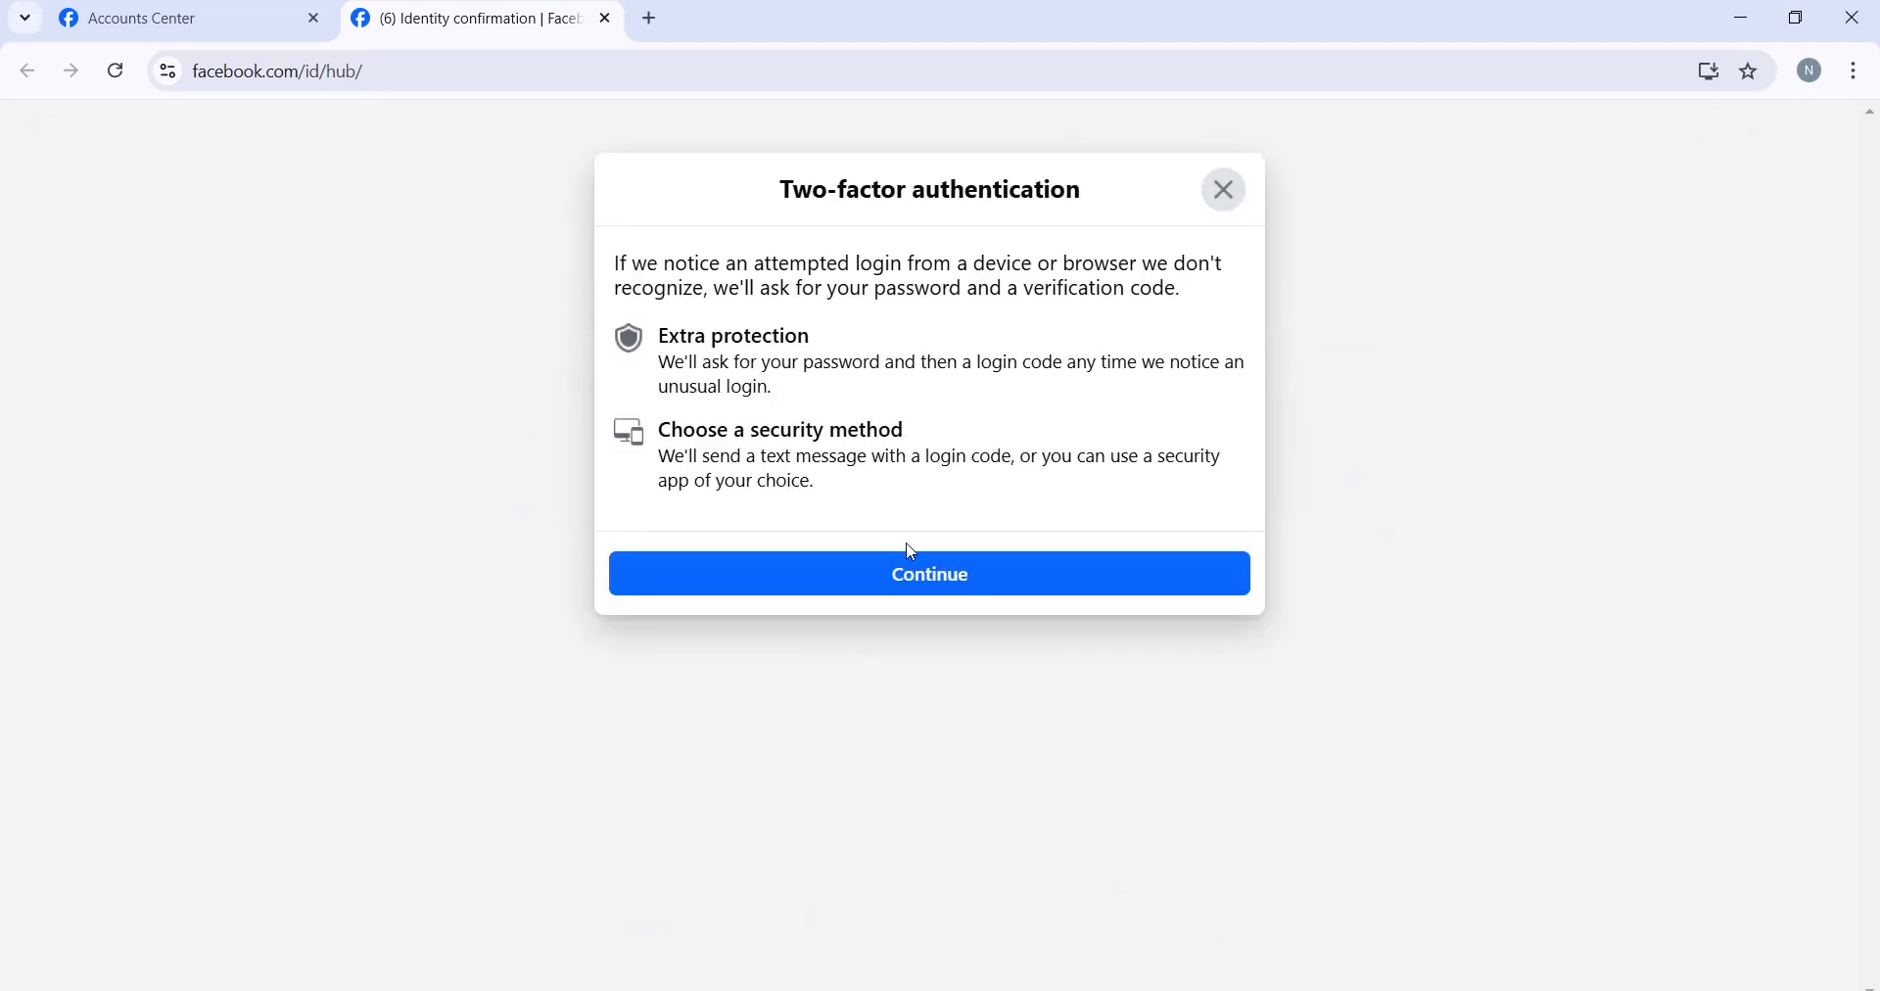
pyautogui.click(918, 578)
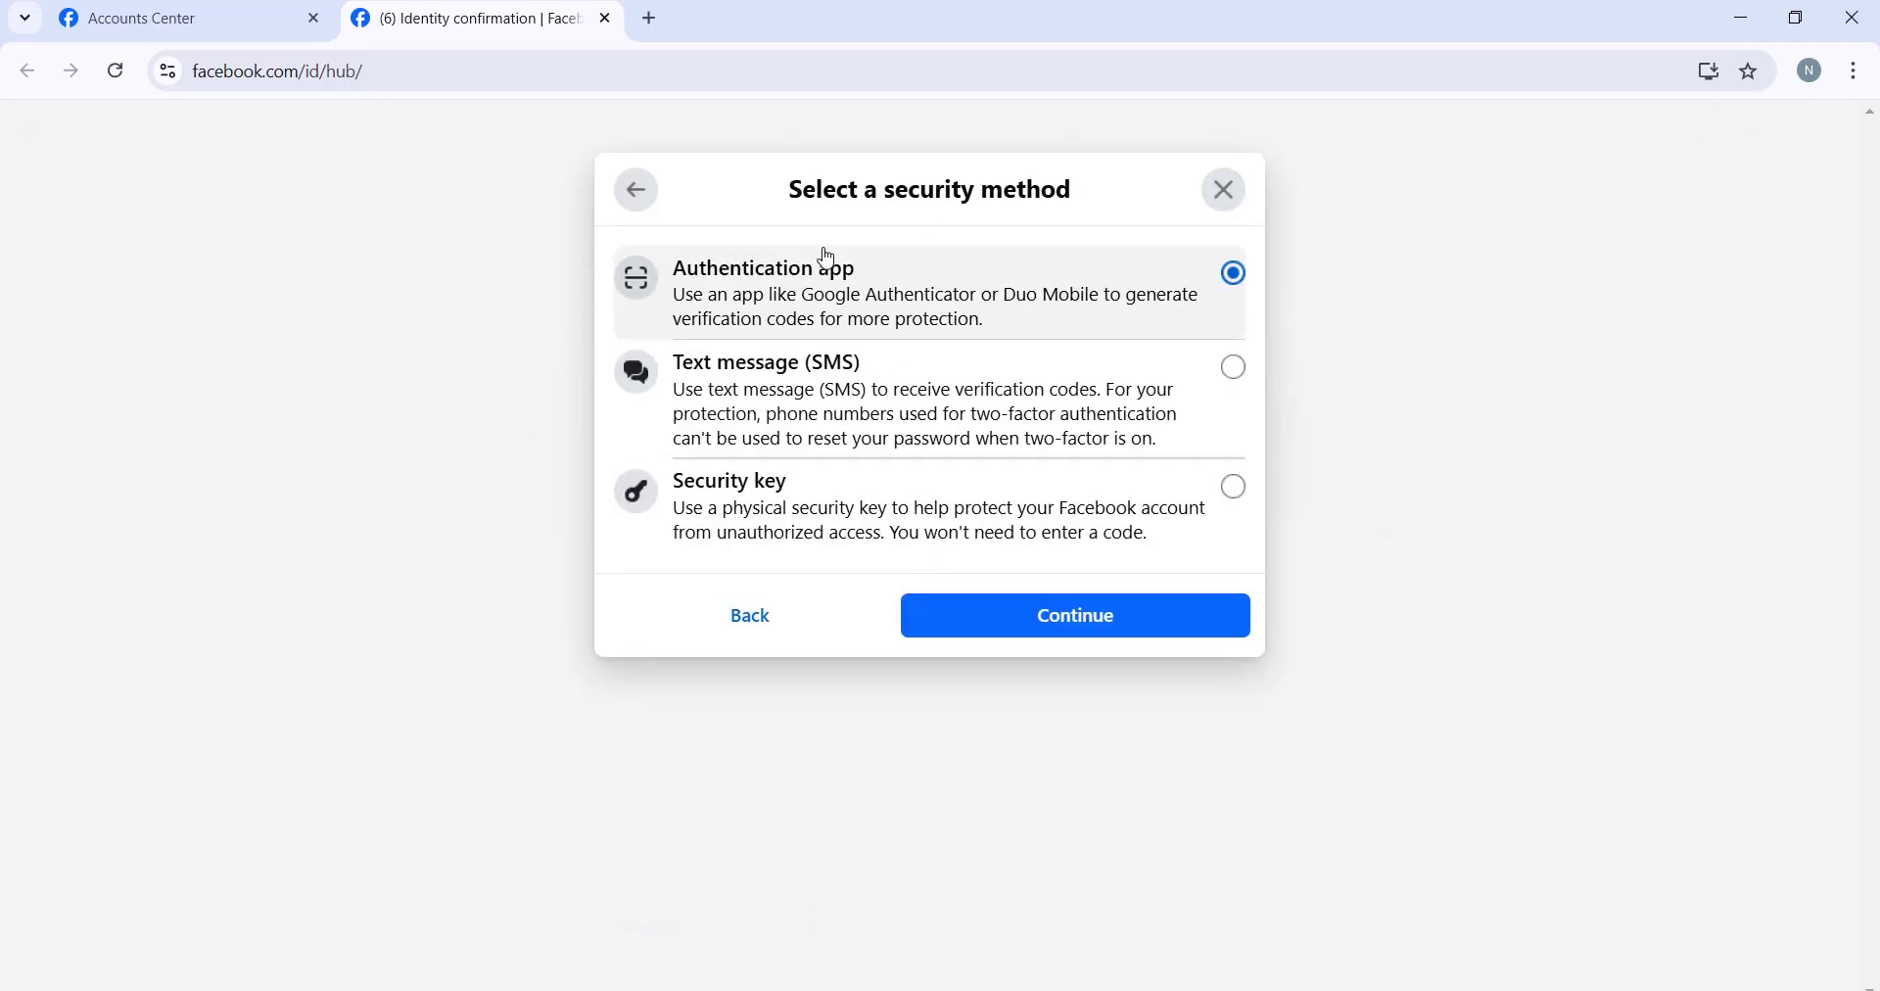
pyautogui.click(1003, 387)
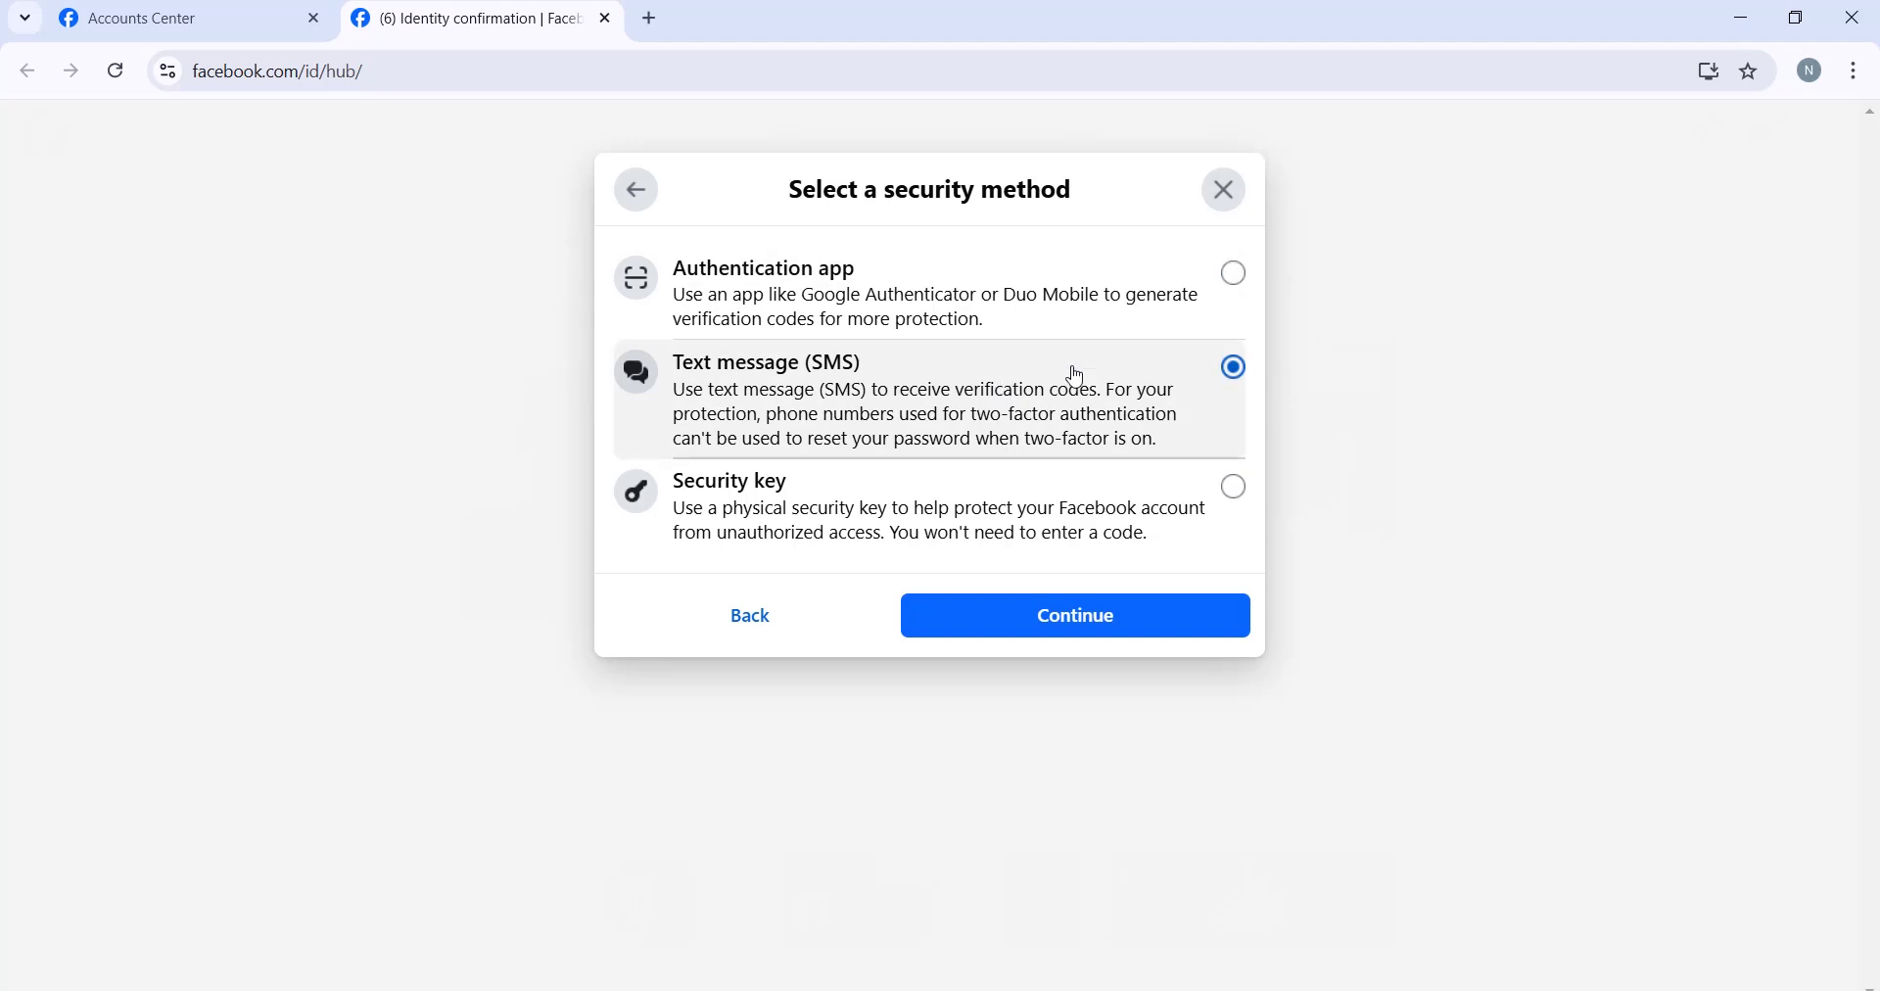
pyautogui.click(1129, 619)
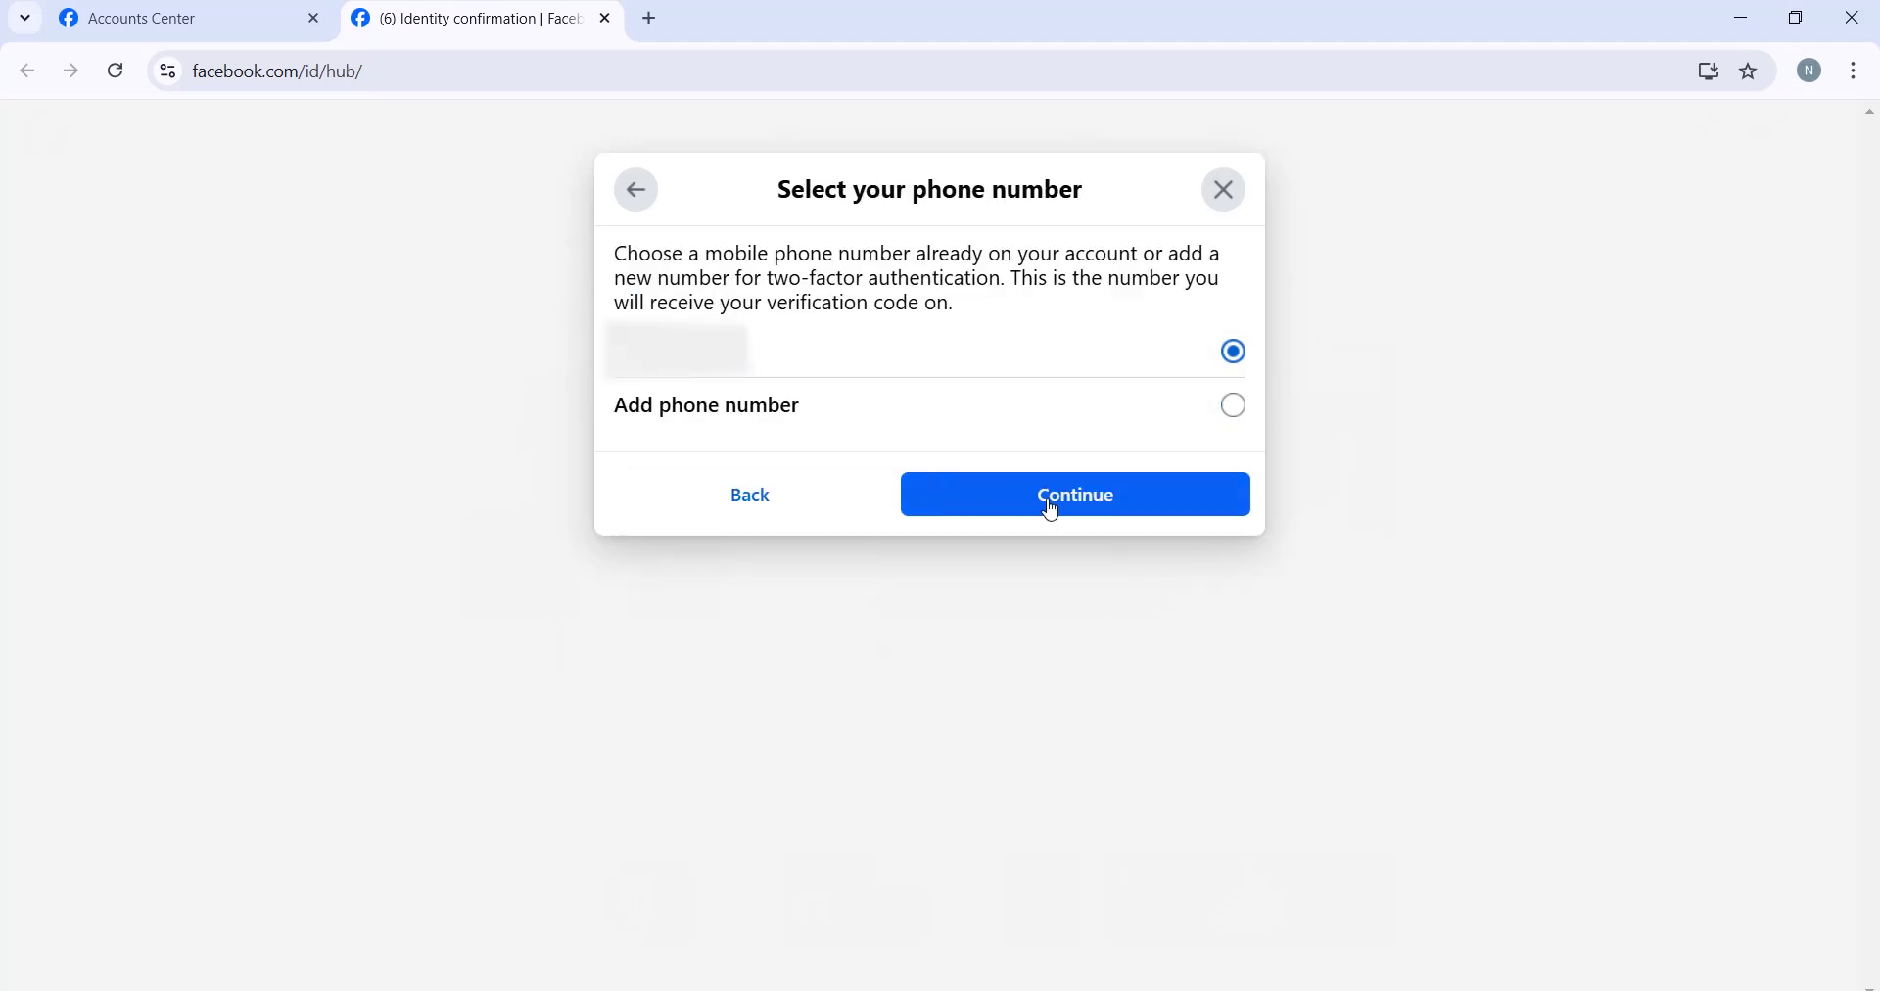
# Step: Use the existing phone number and enter the texted confirmation code to turn on two-factor authentication
pyautogui.click(1051, 510)
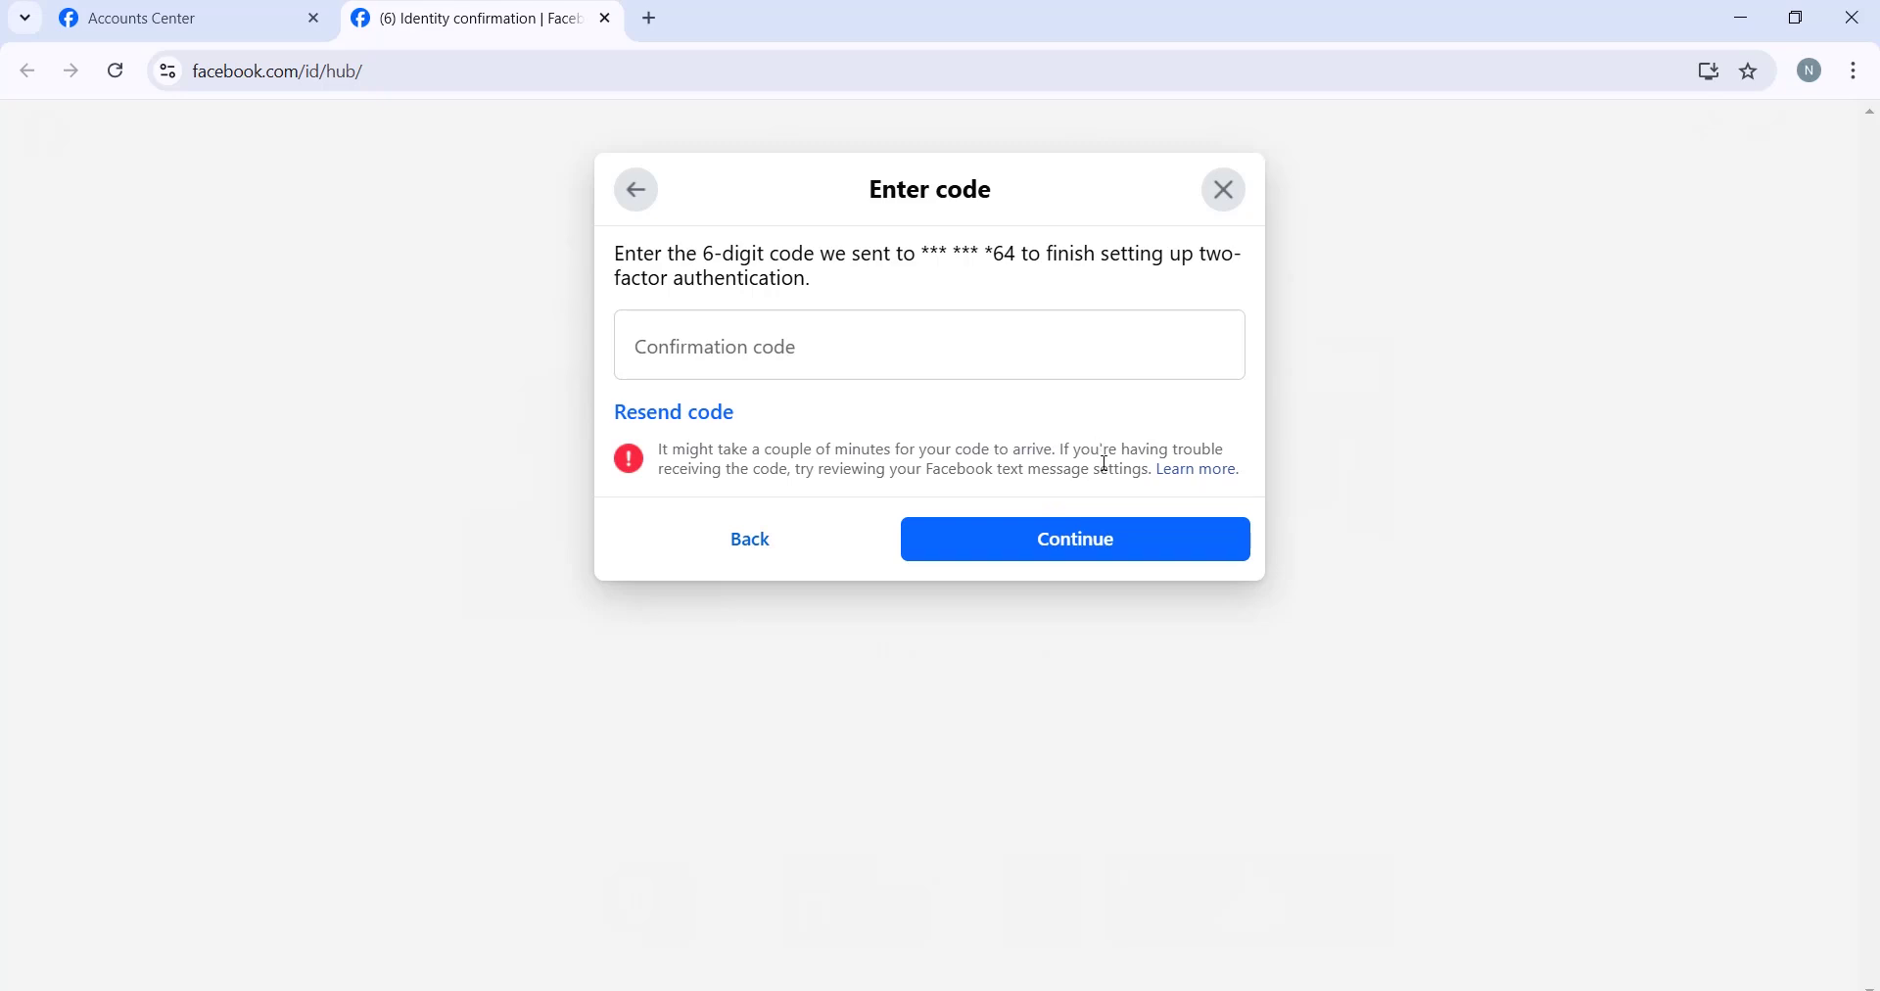
pyautogui.click(1047, 325)
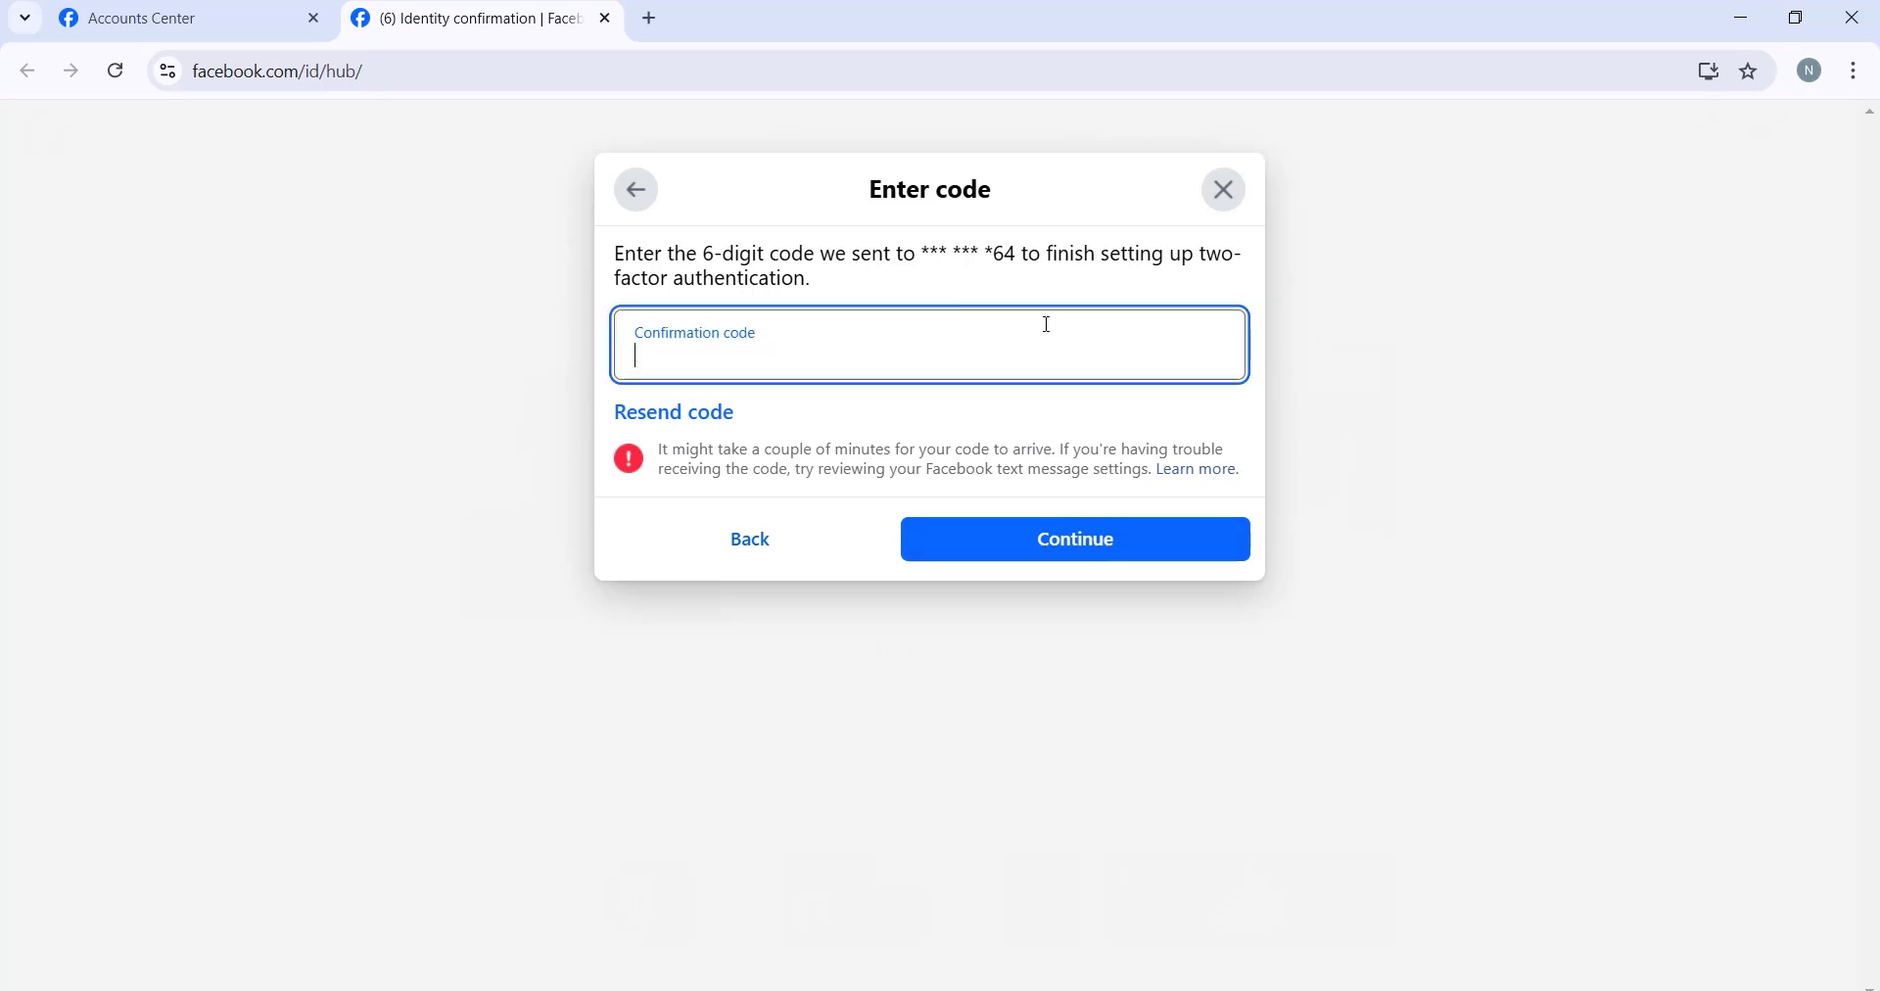
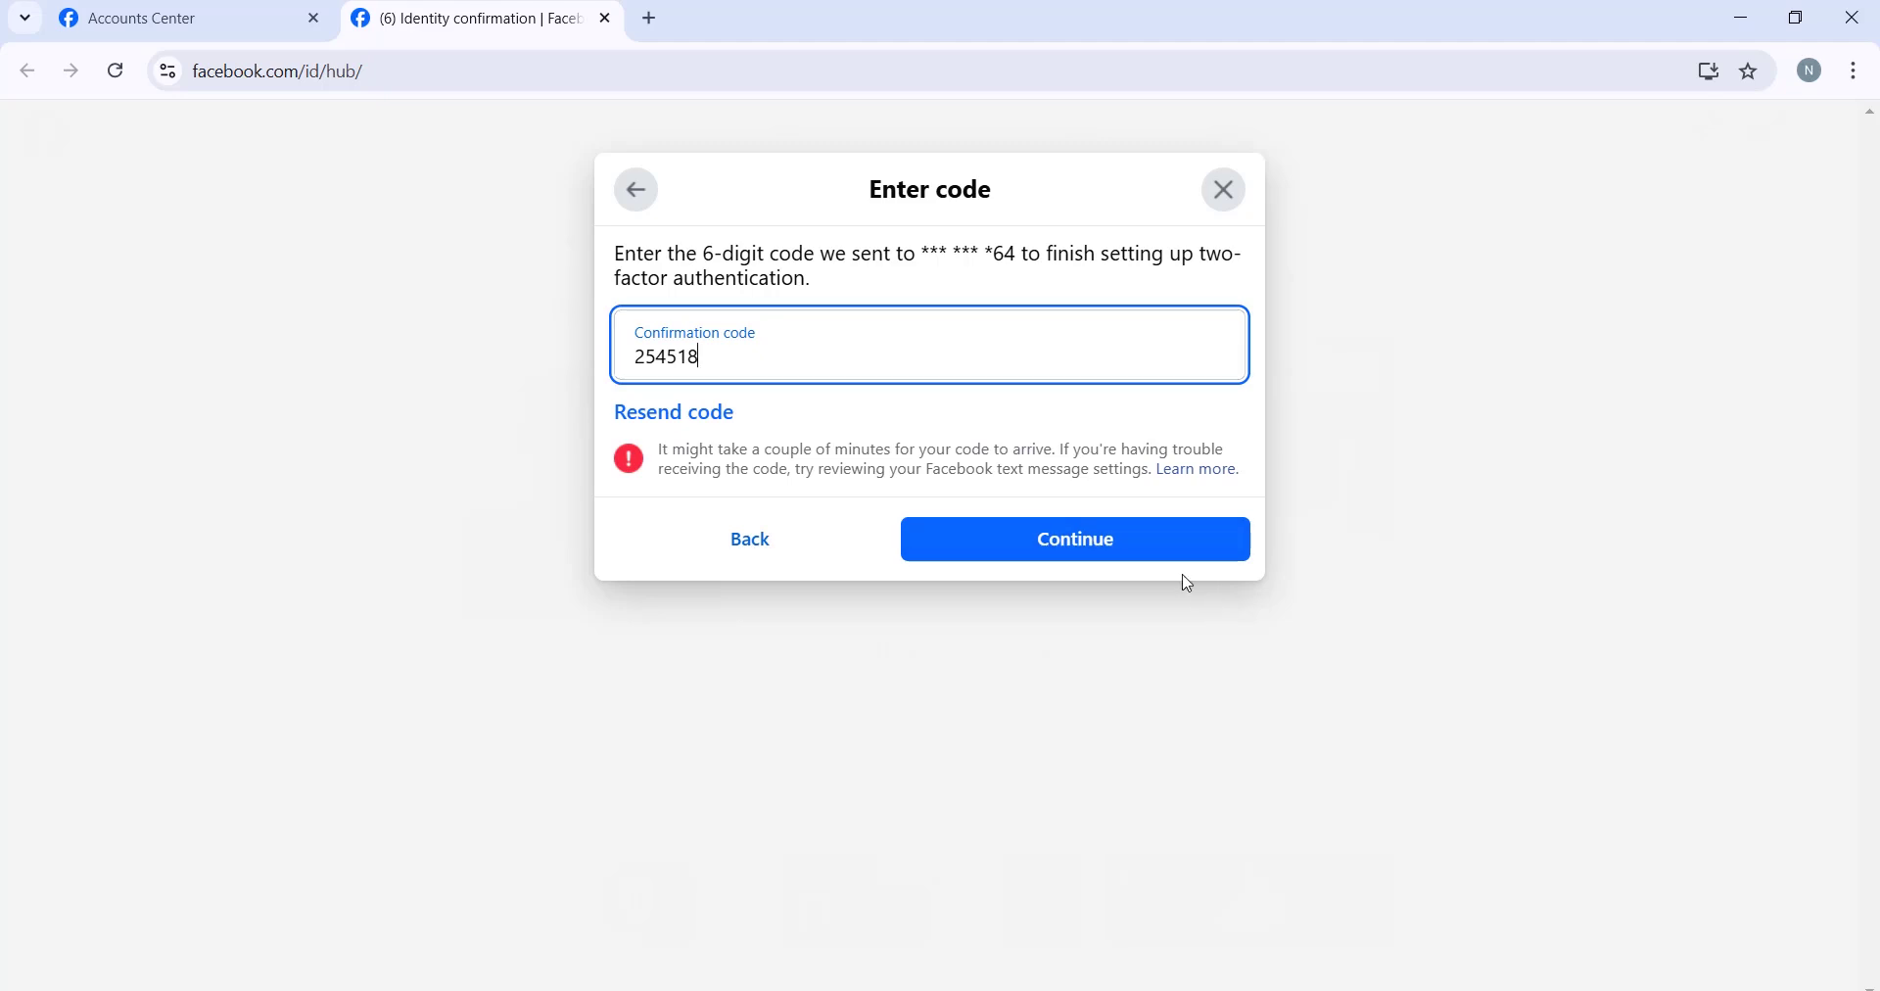
pyautogui.click(1164, 545)
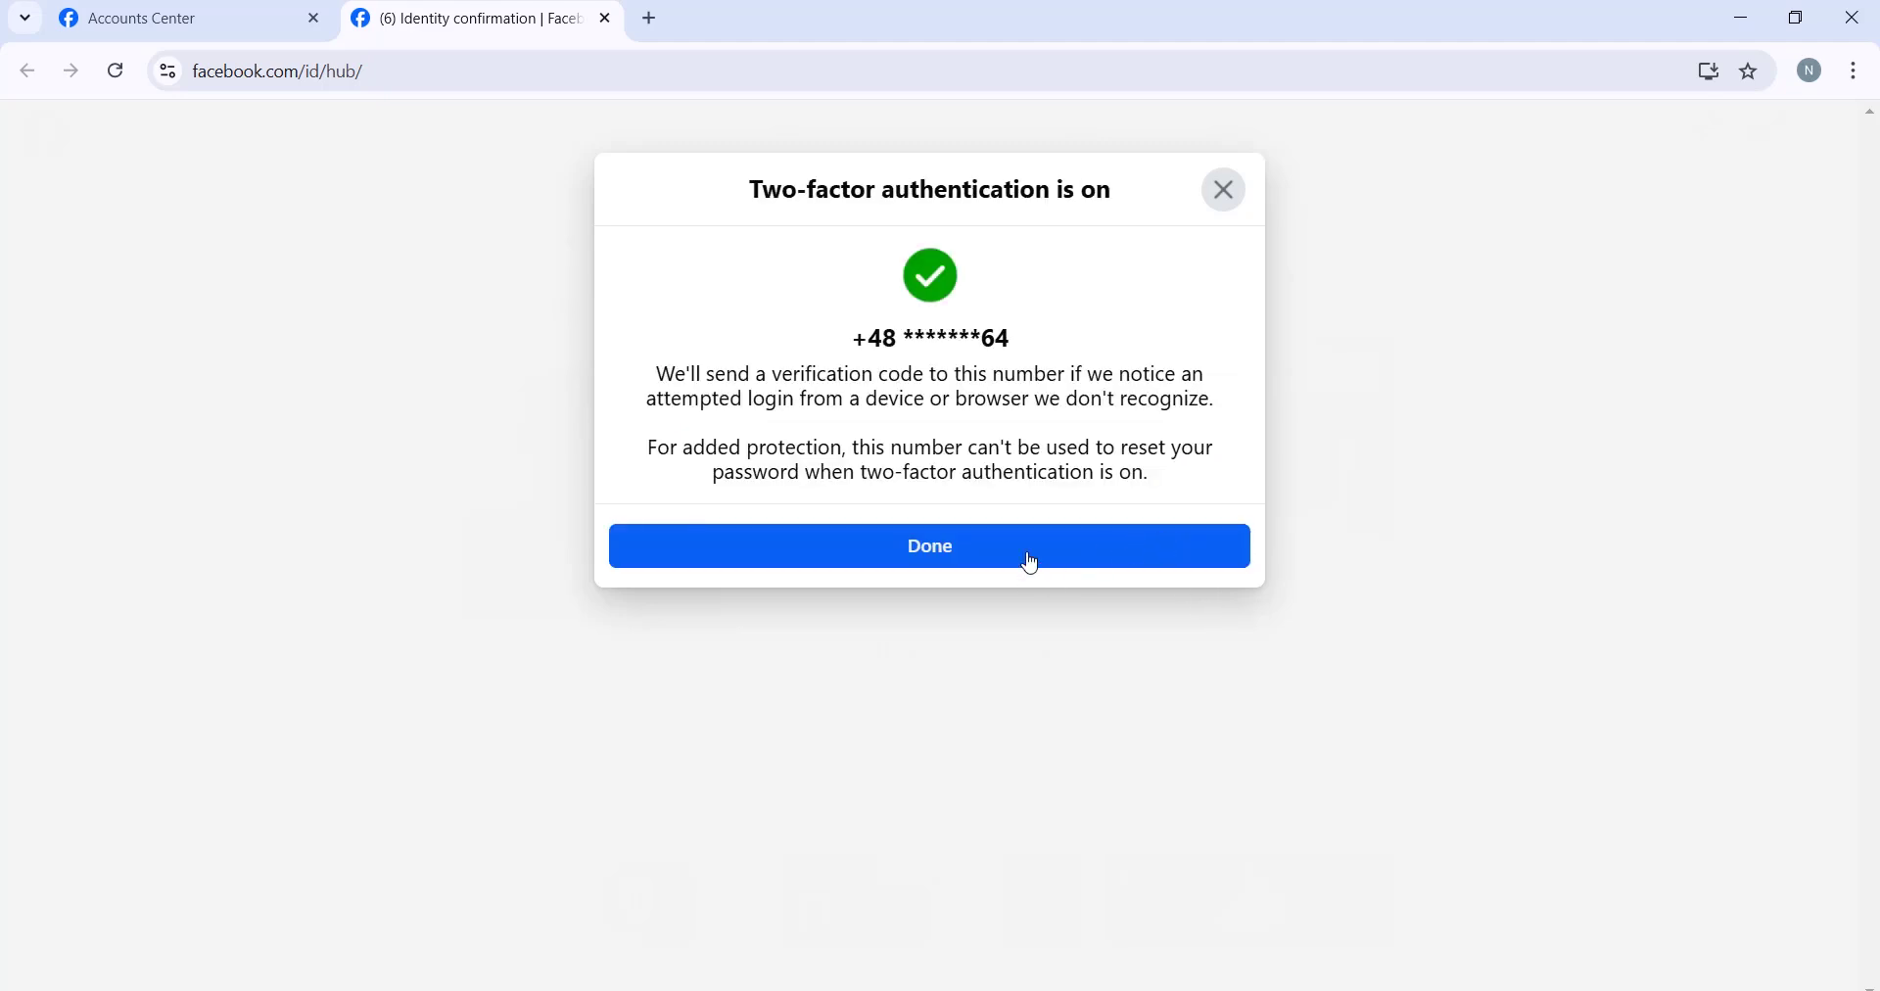
pyautogui.click(1031, 564)
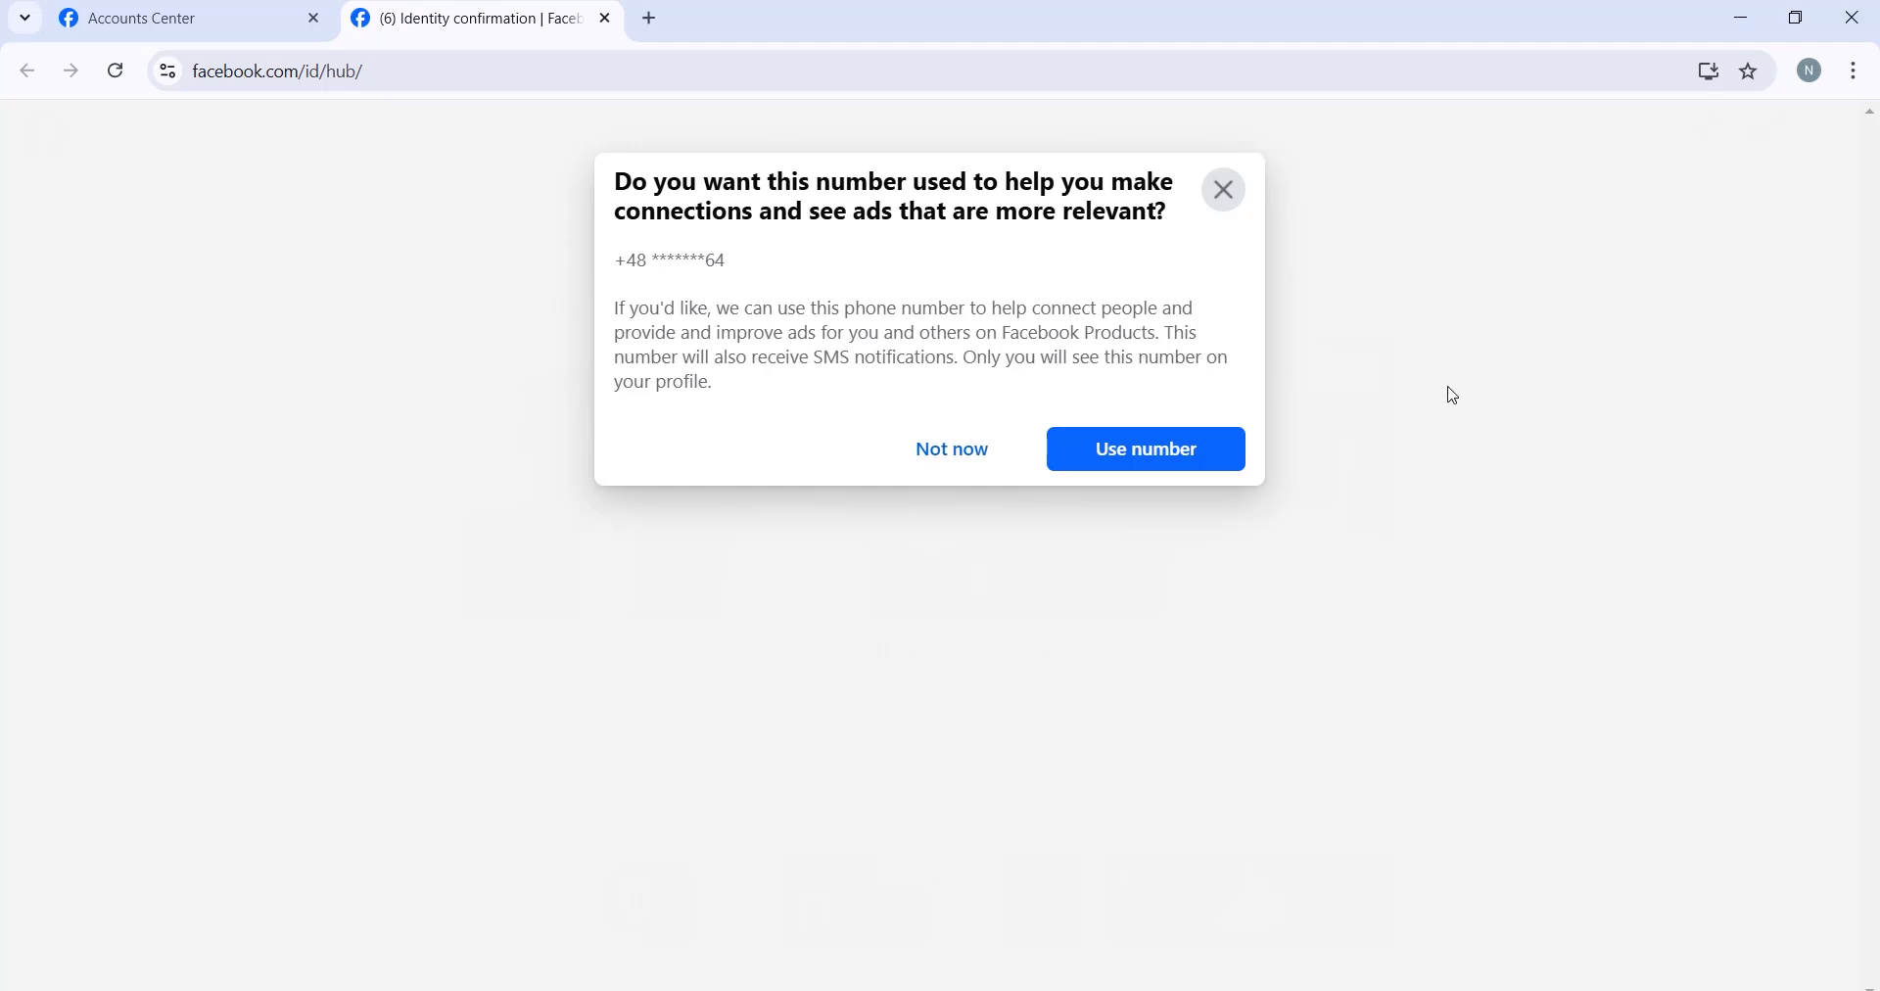
# Step: Allow the phone number for ads and choose to confirm identity by uploading an ID
pyautogui.click(1193, 453)
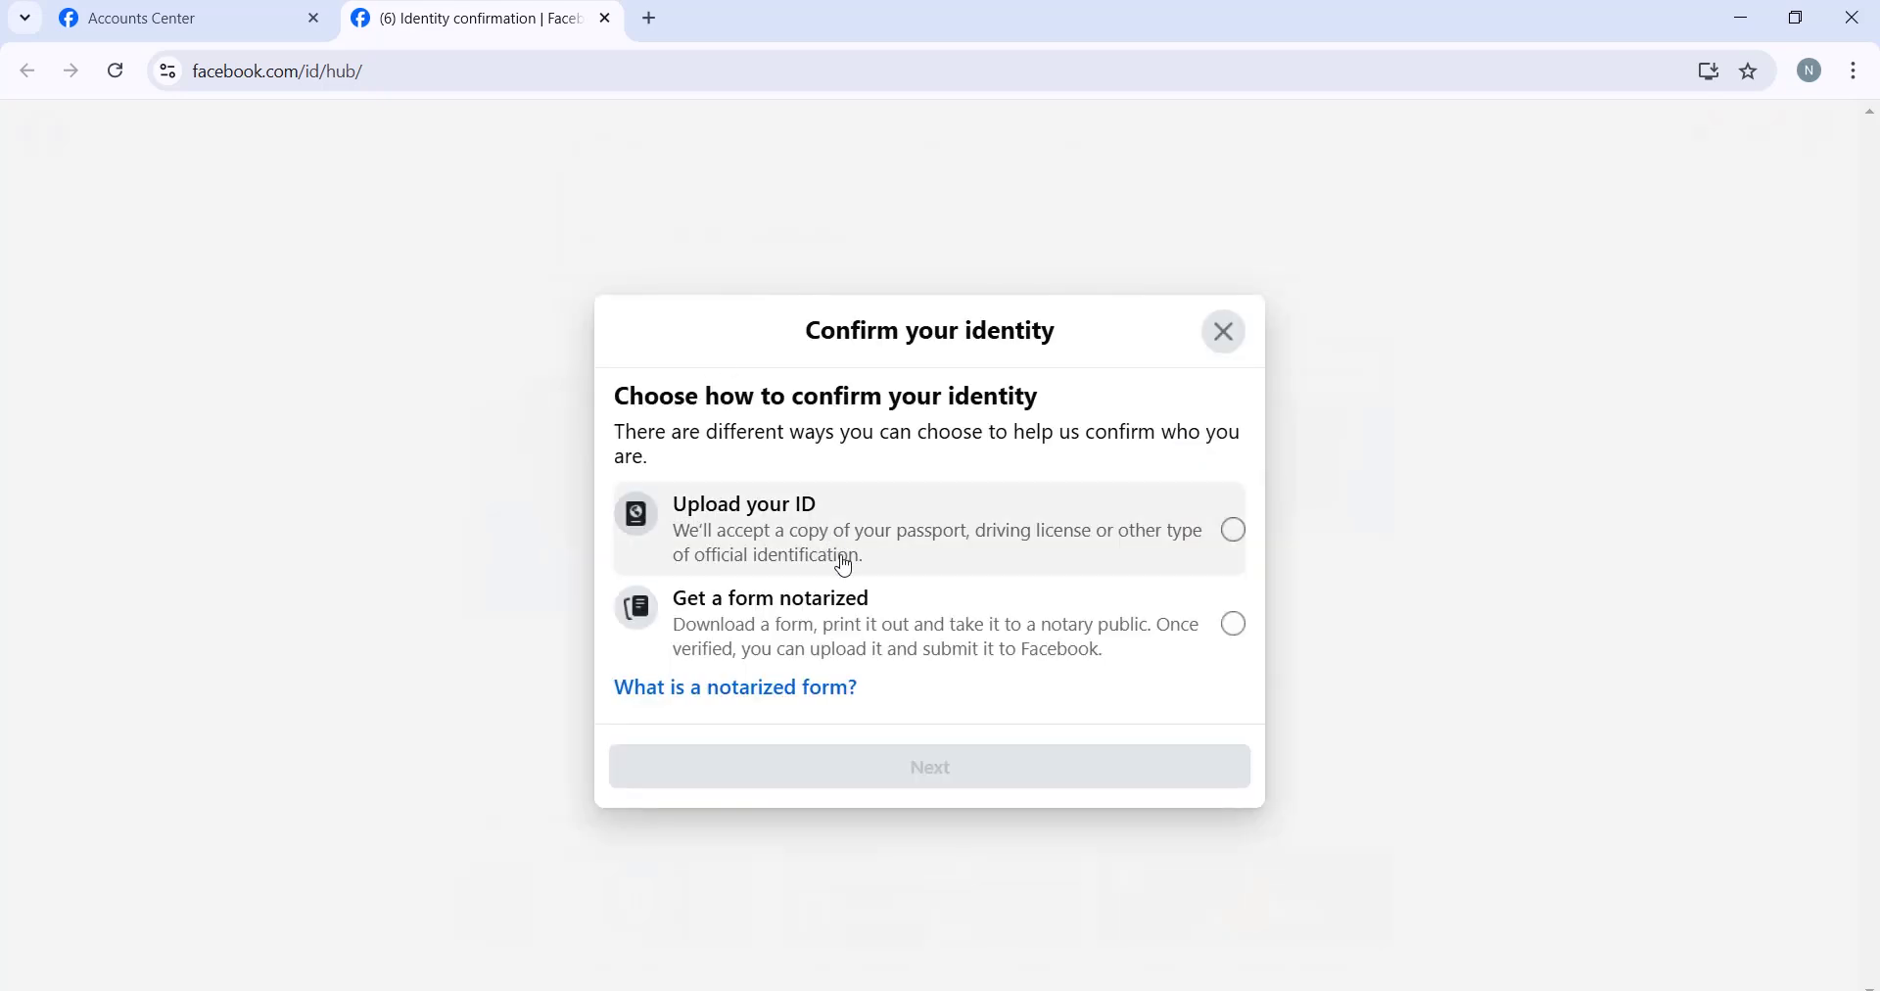
pyautogui.click(930, 524)
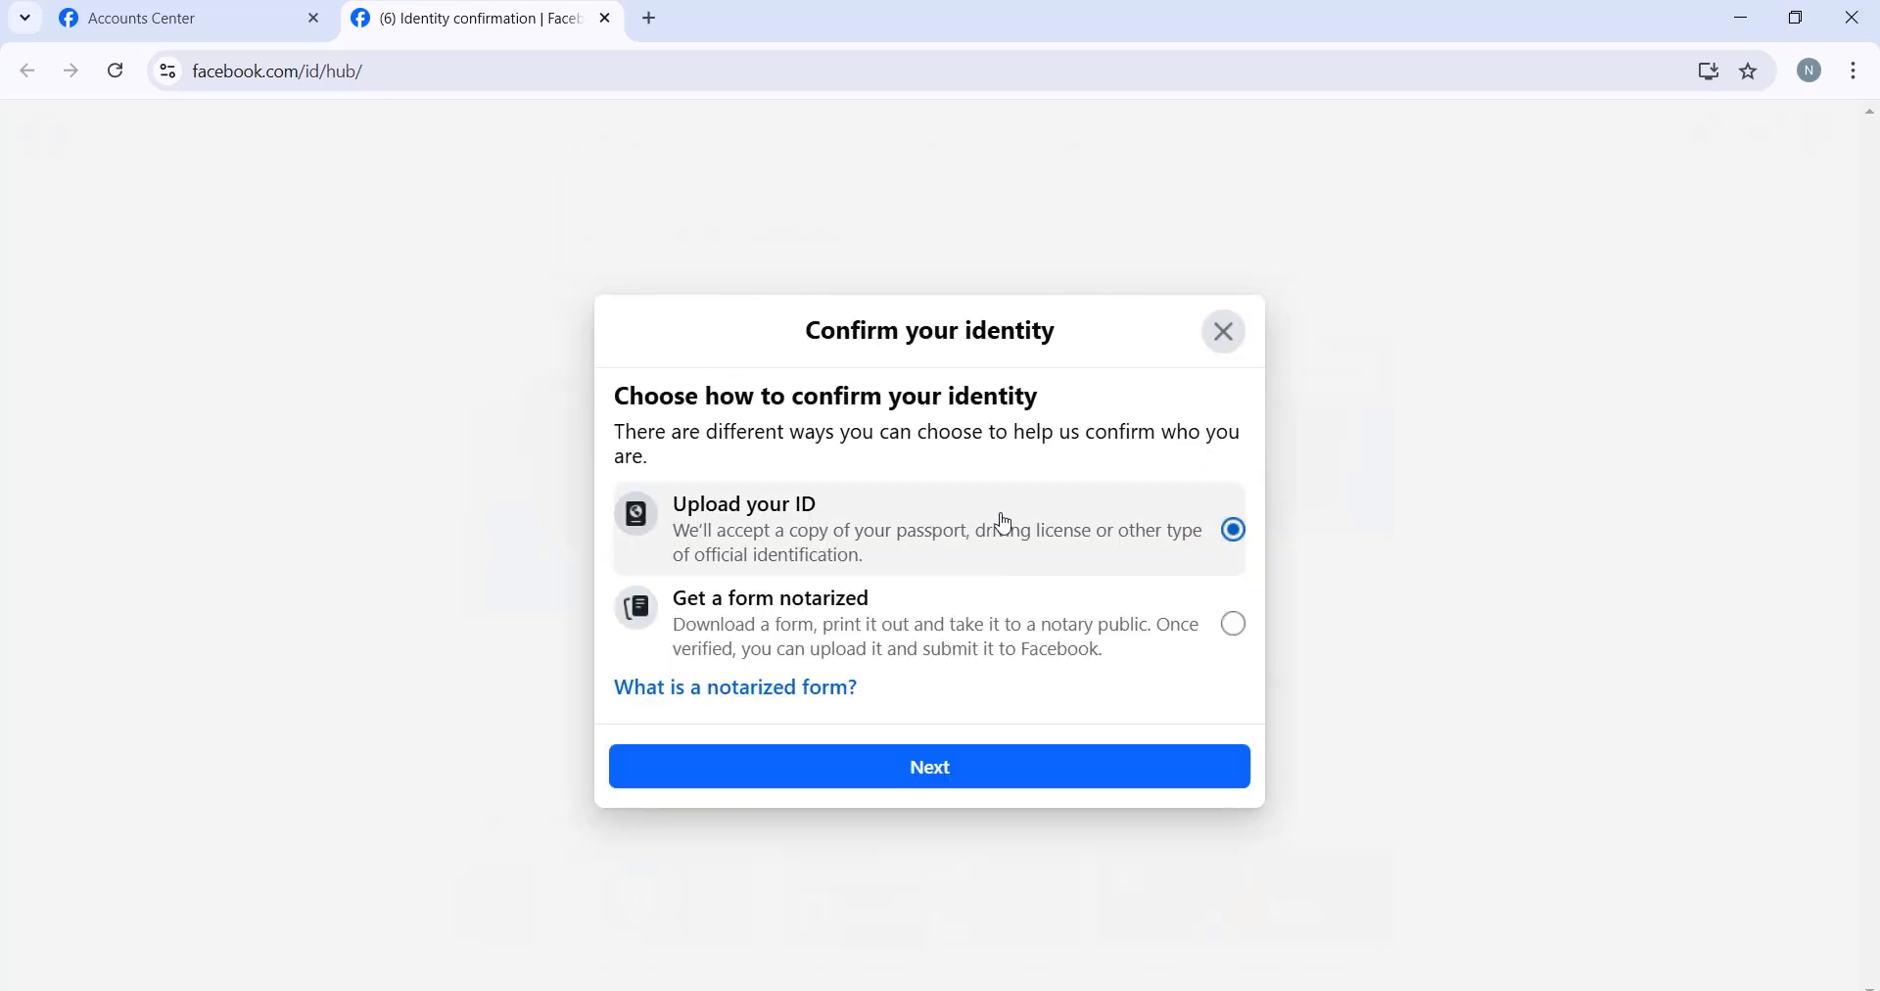
pyautogui.click(1038, 770)
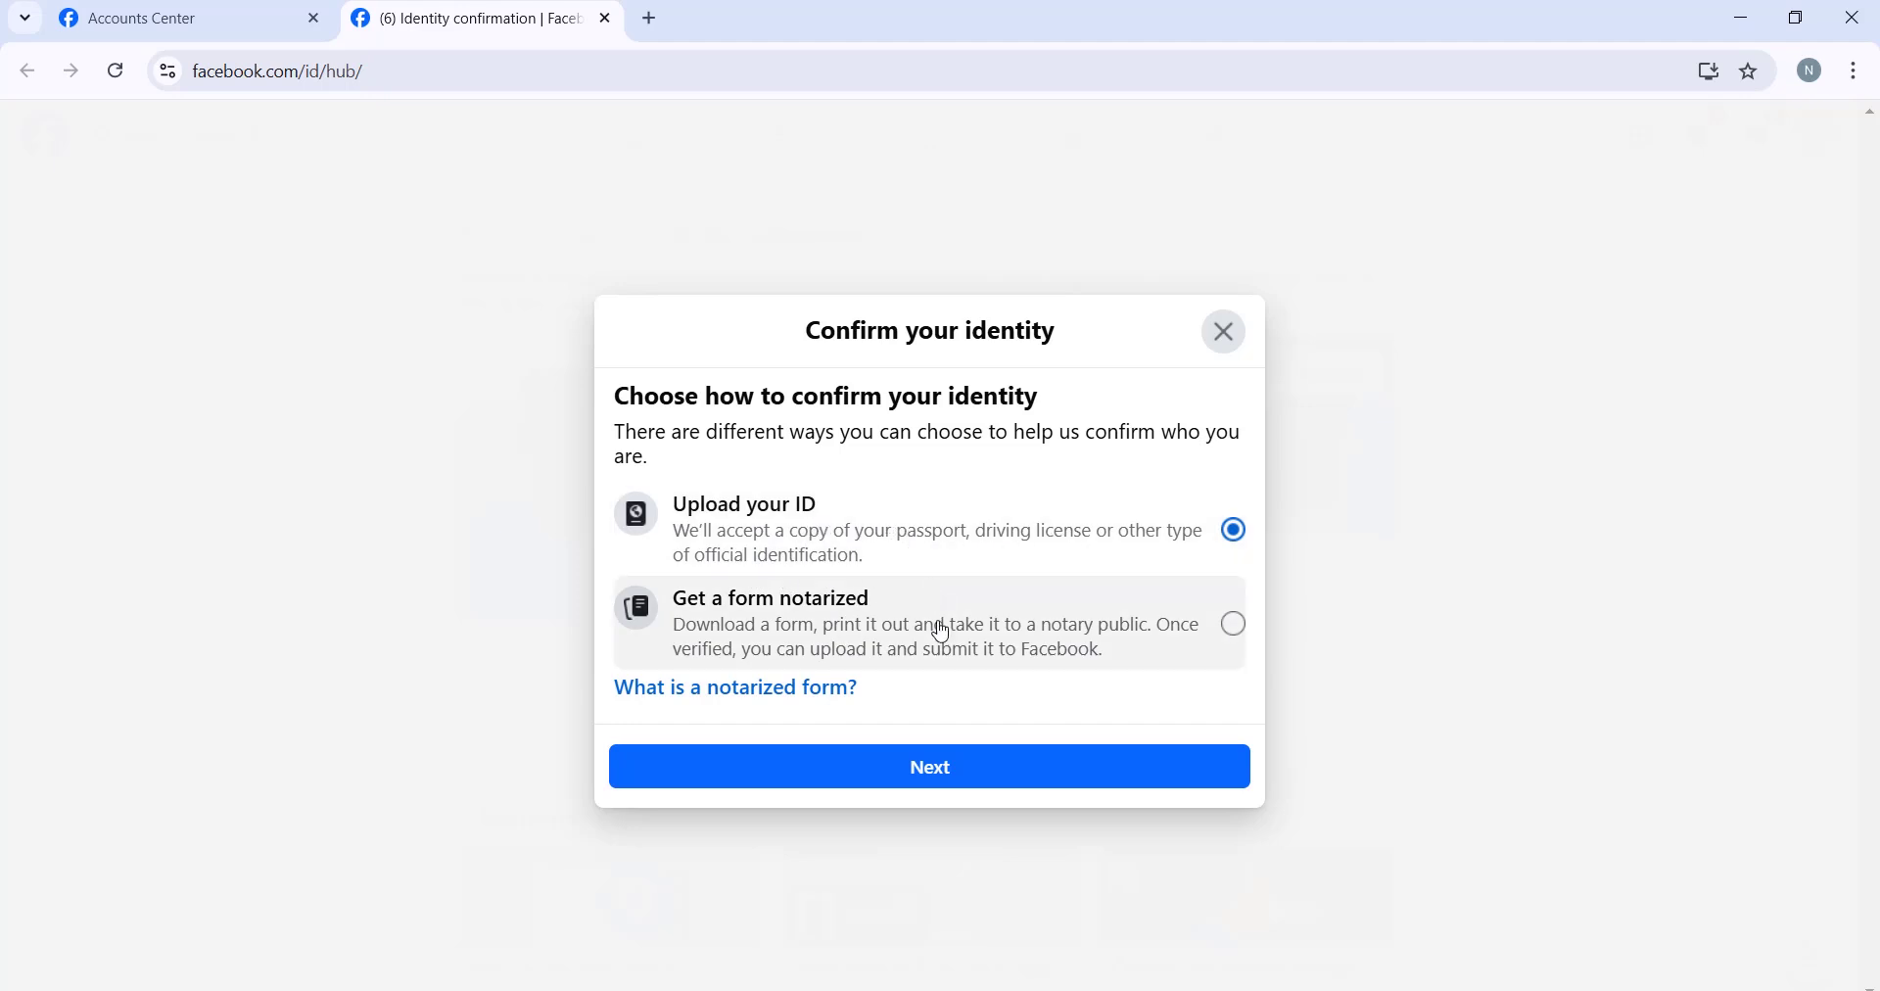
# Step: Choose uploading an existing photo from the computer, with Passport as the ID type
pyautogui.click(961, 764)
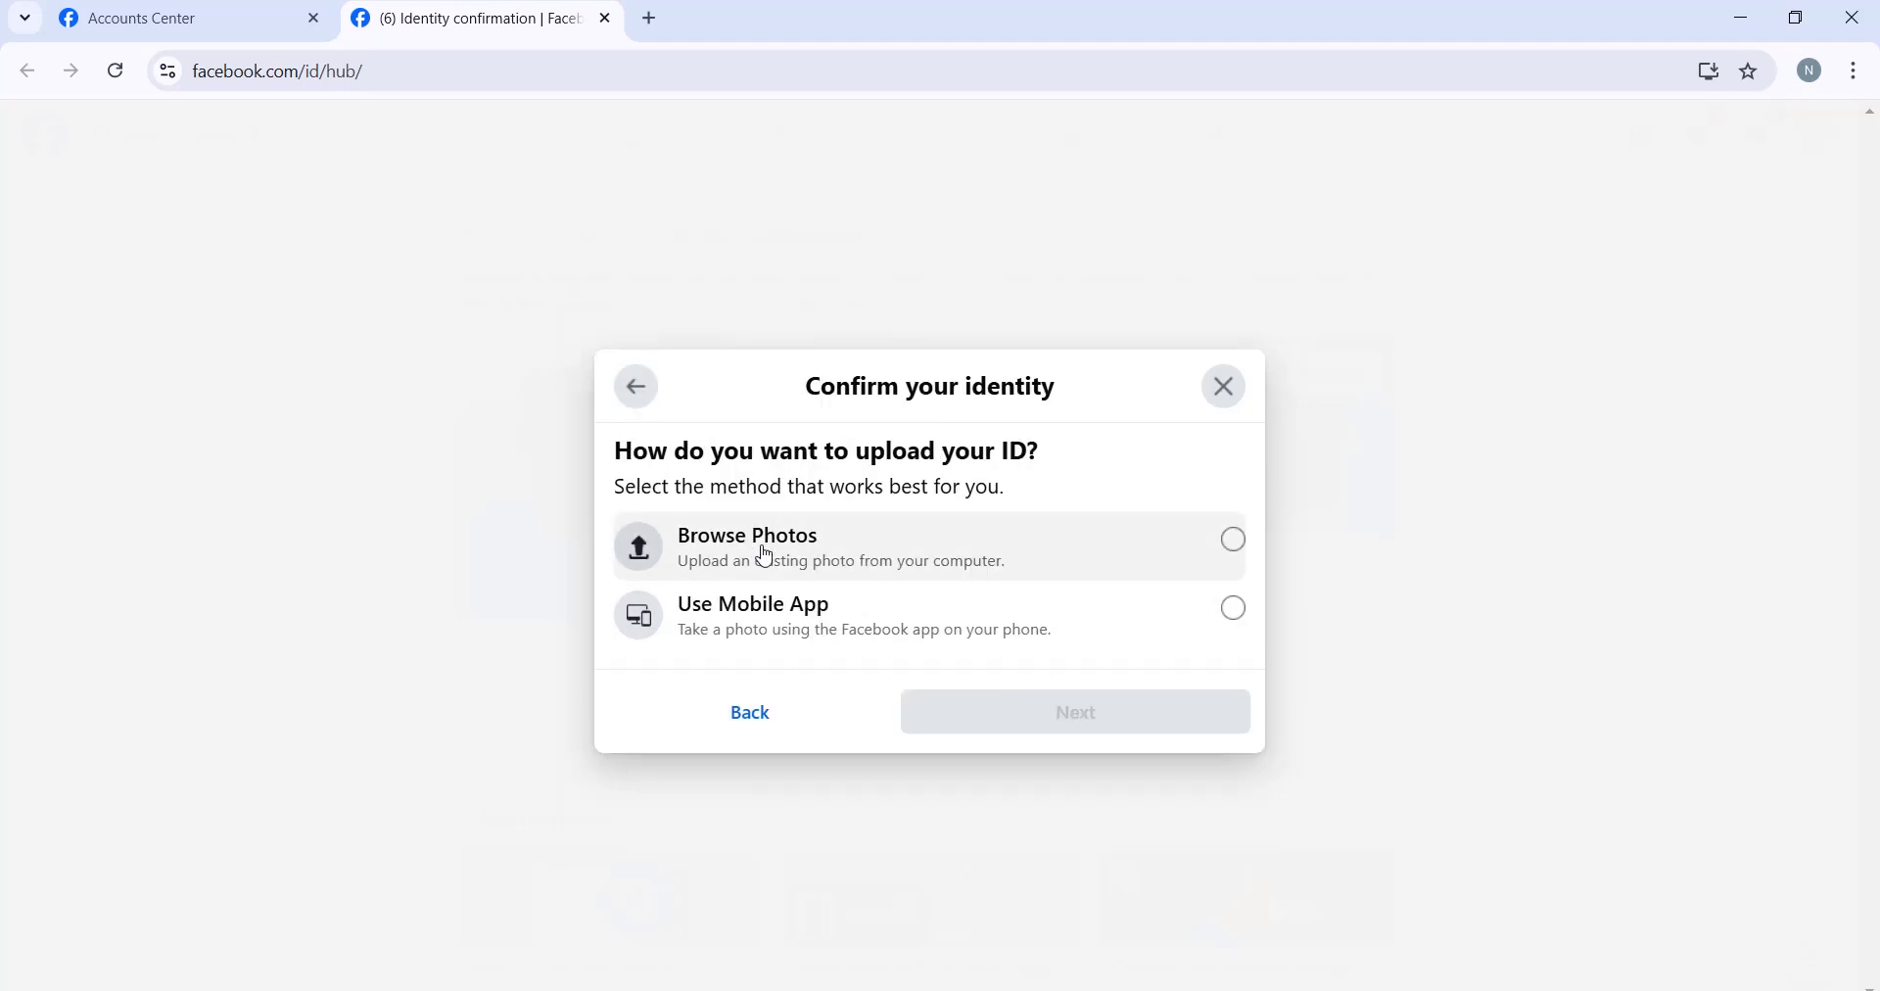
pyautogui.click(864, 541)
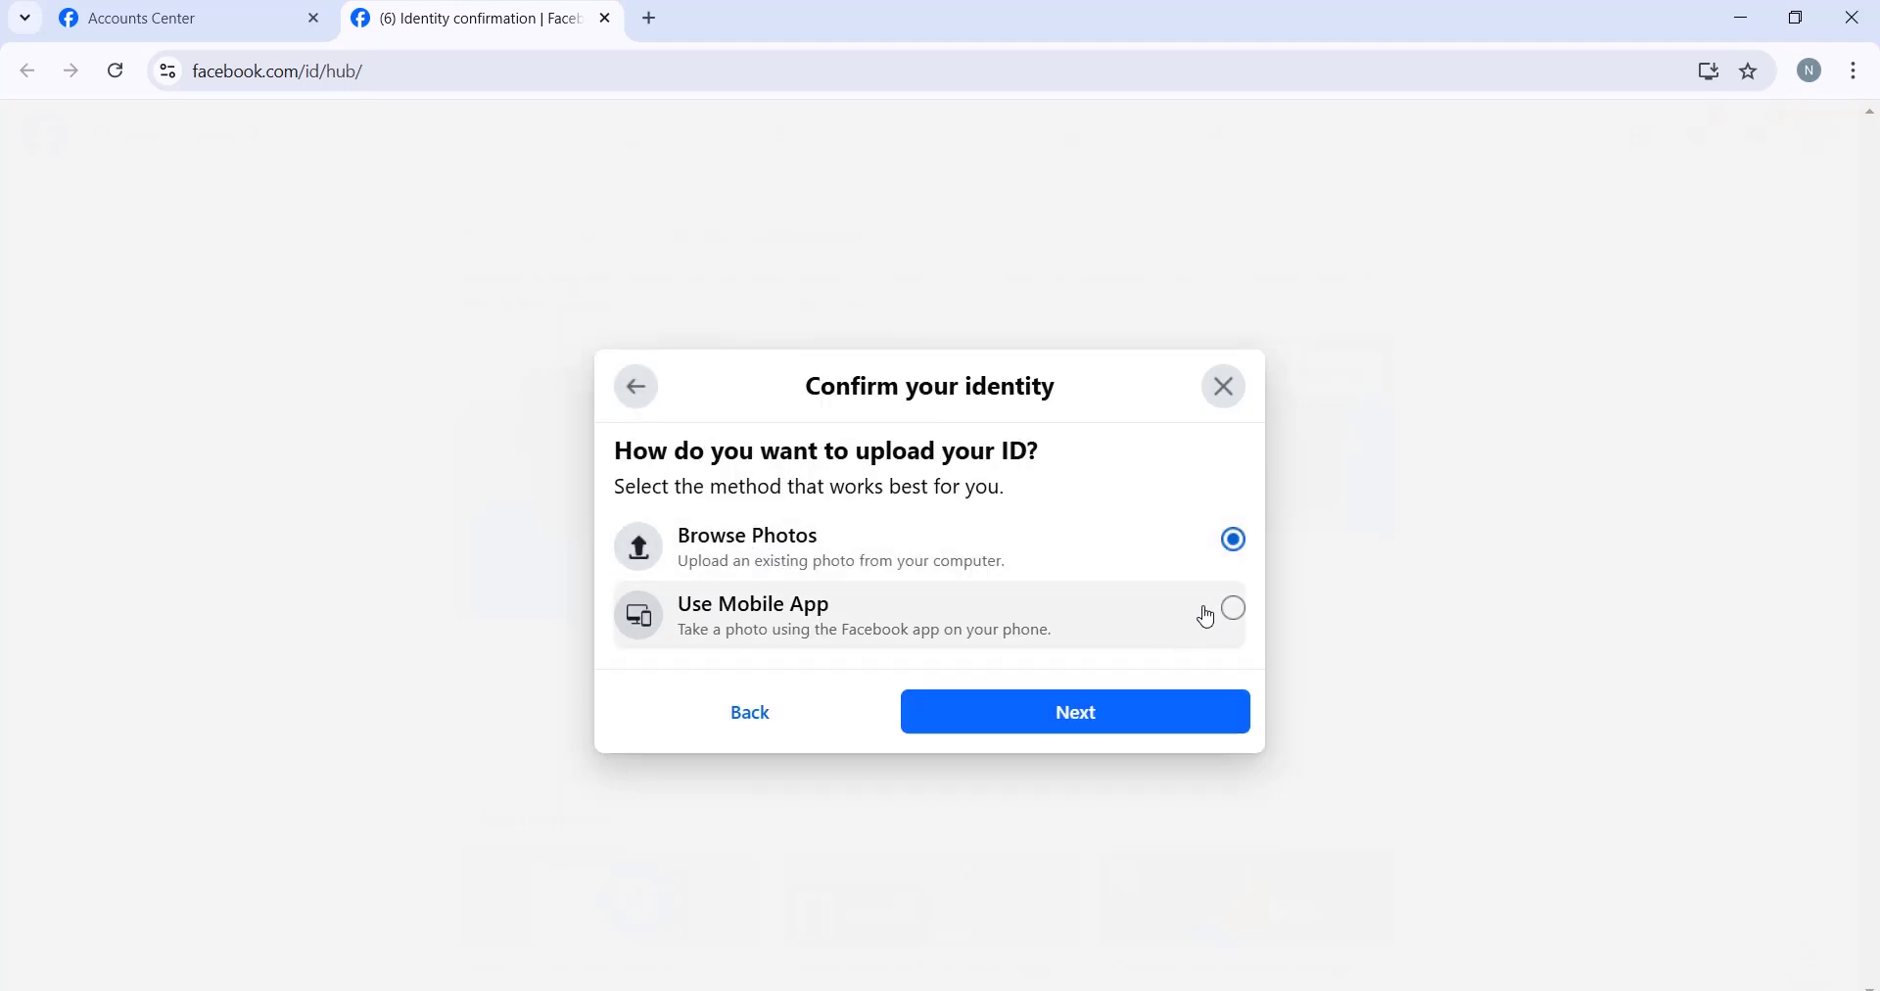
pyautogui.click(1085, 715)
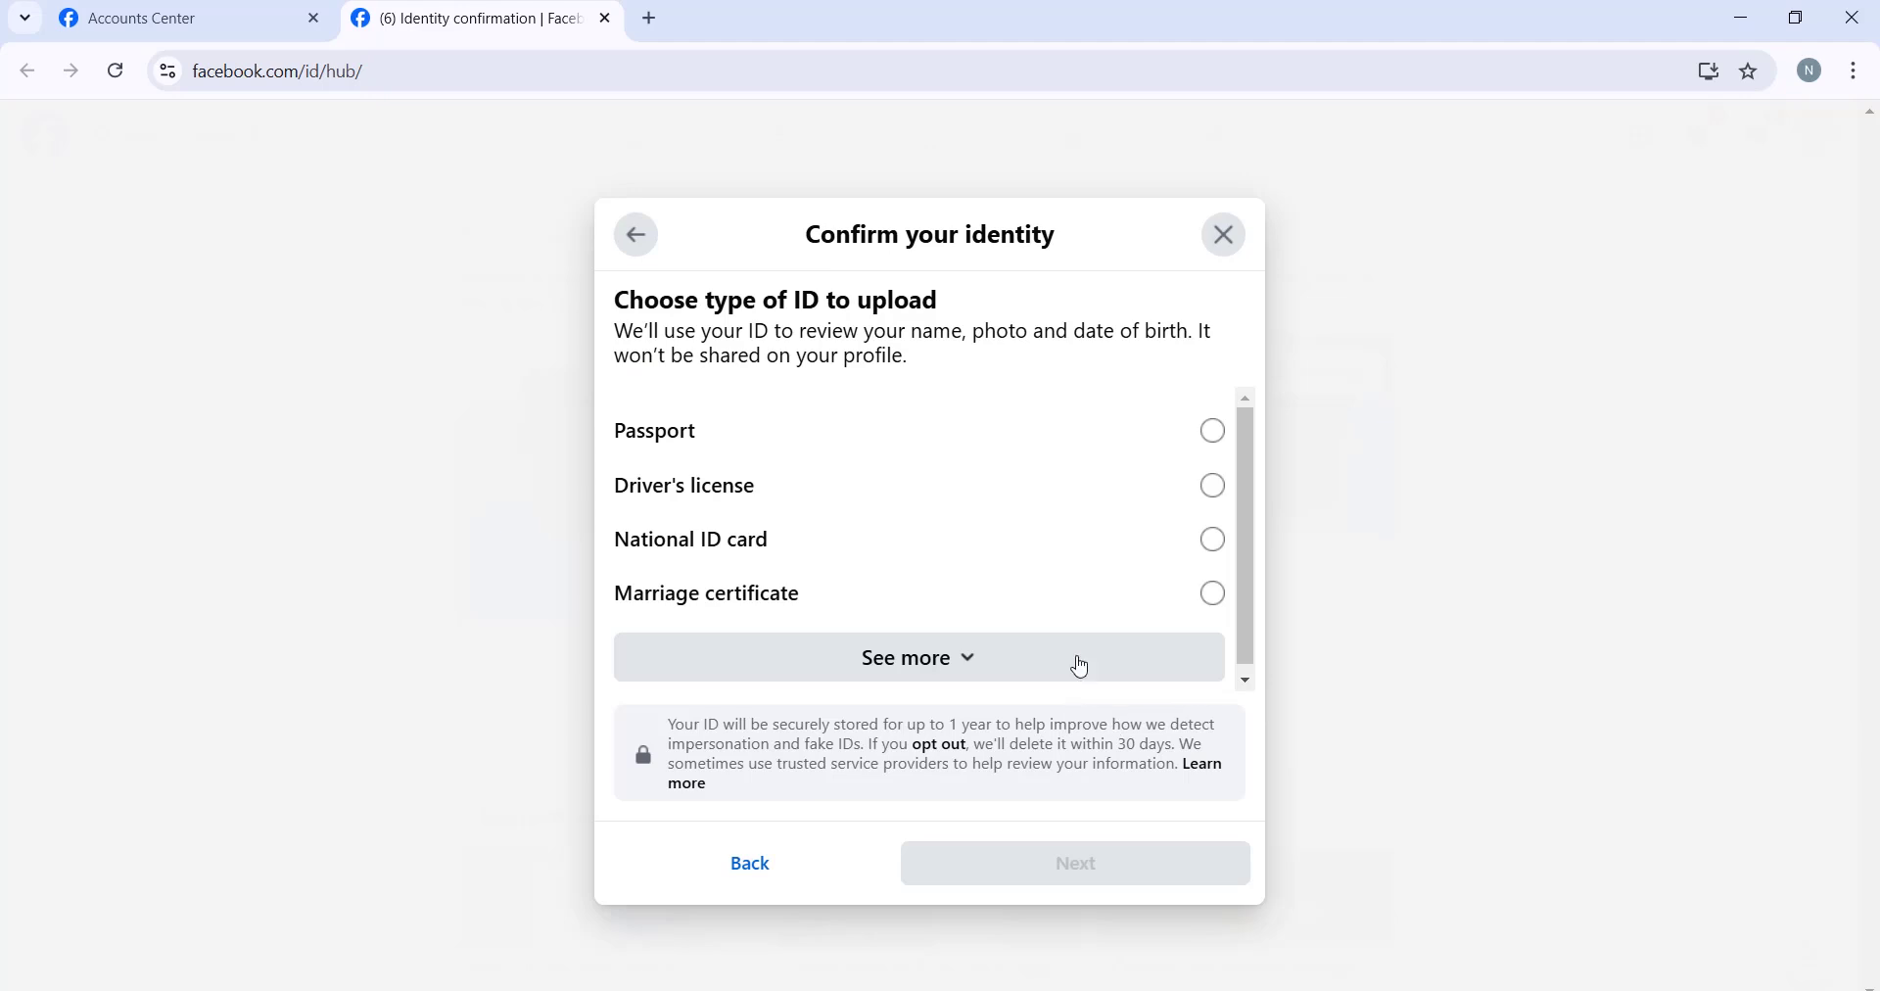
pyautogui.click(860, 433)
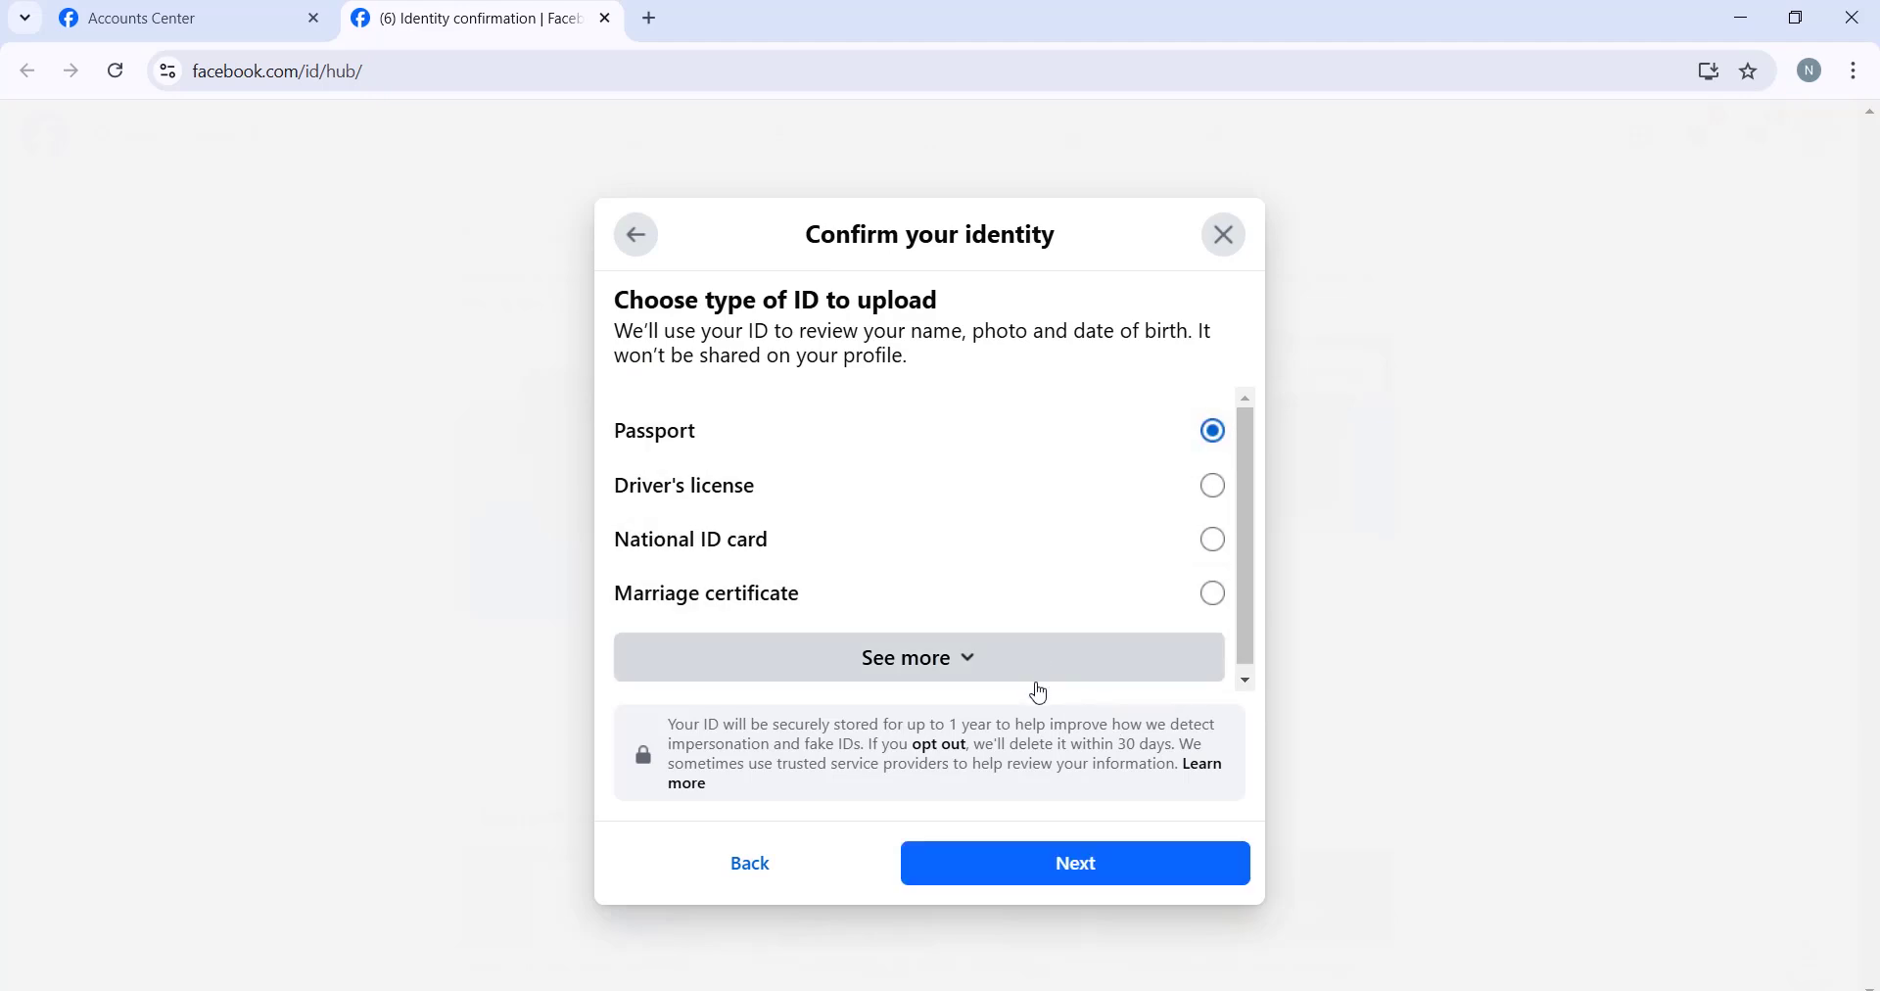
pyautogui.click(1104, 862)
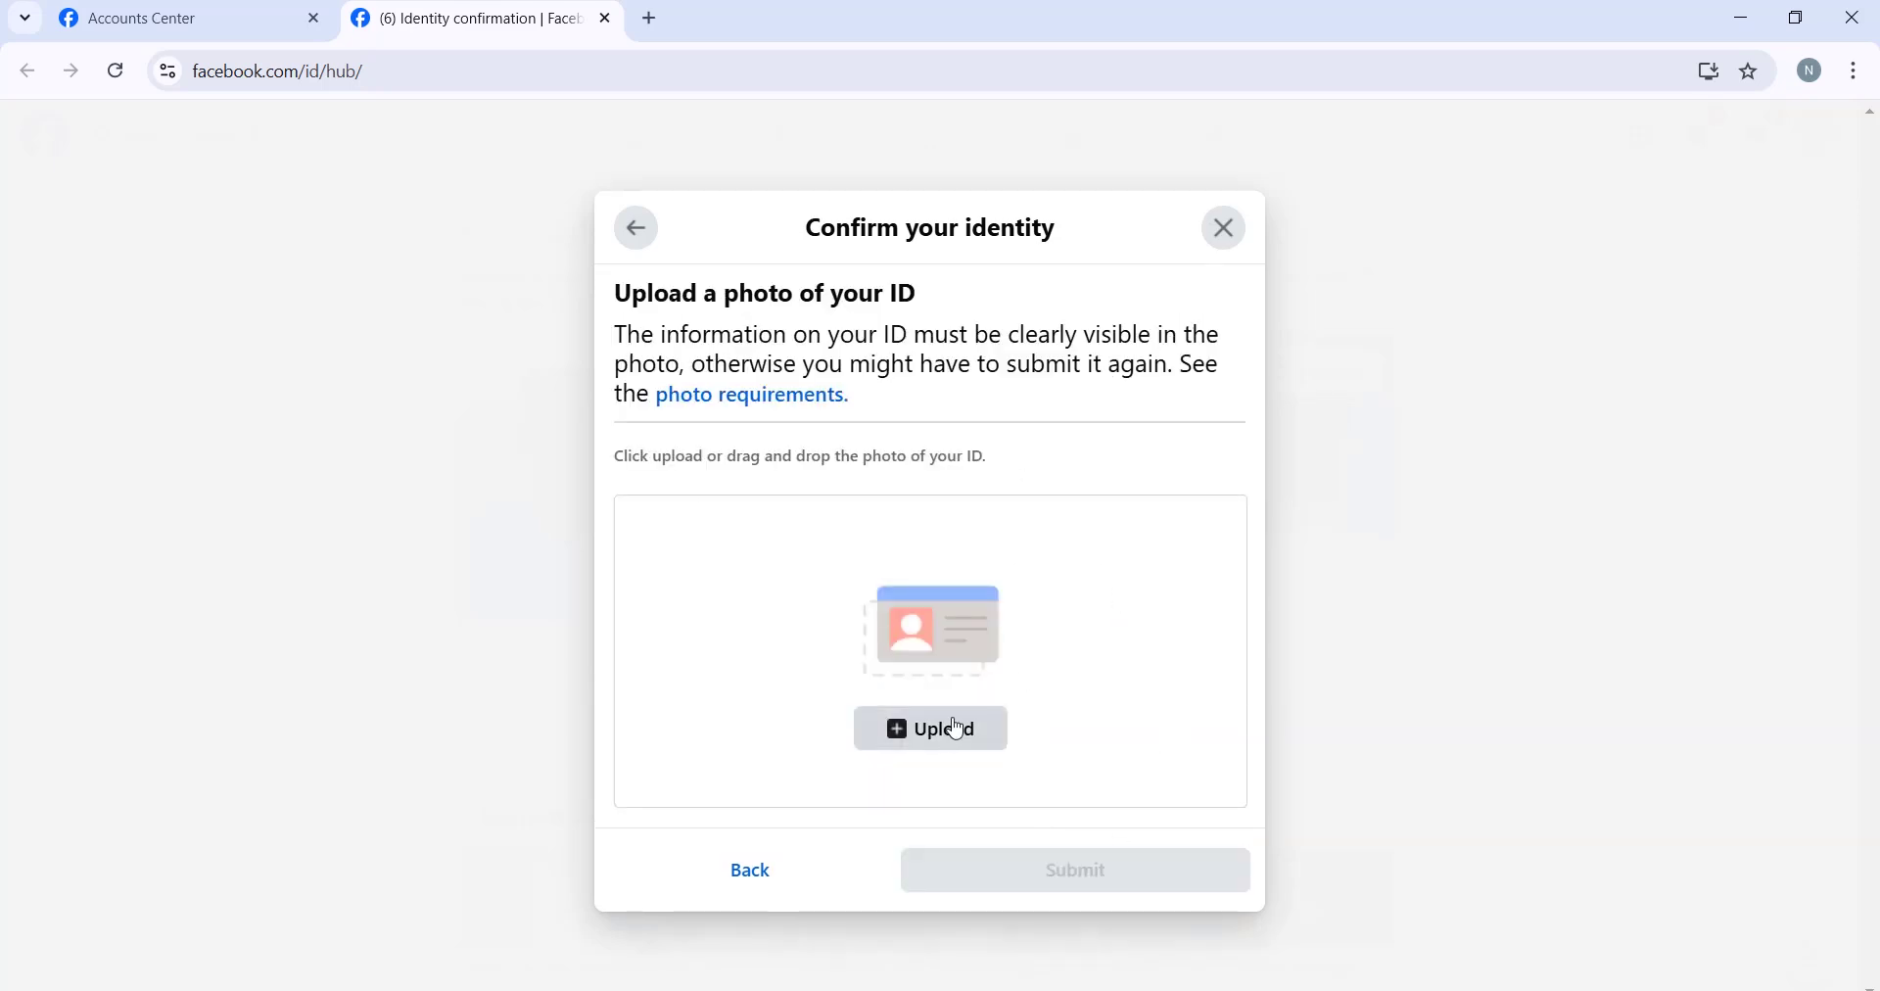
# Step: Attach d1880c77-5f09-4b72-a376-69fb63f3e8c1.jpg from Downloads as the ID photo
pyautogui.click(955, 727)
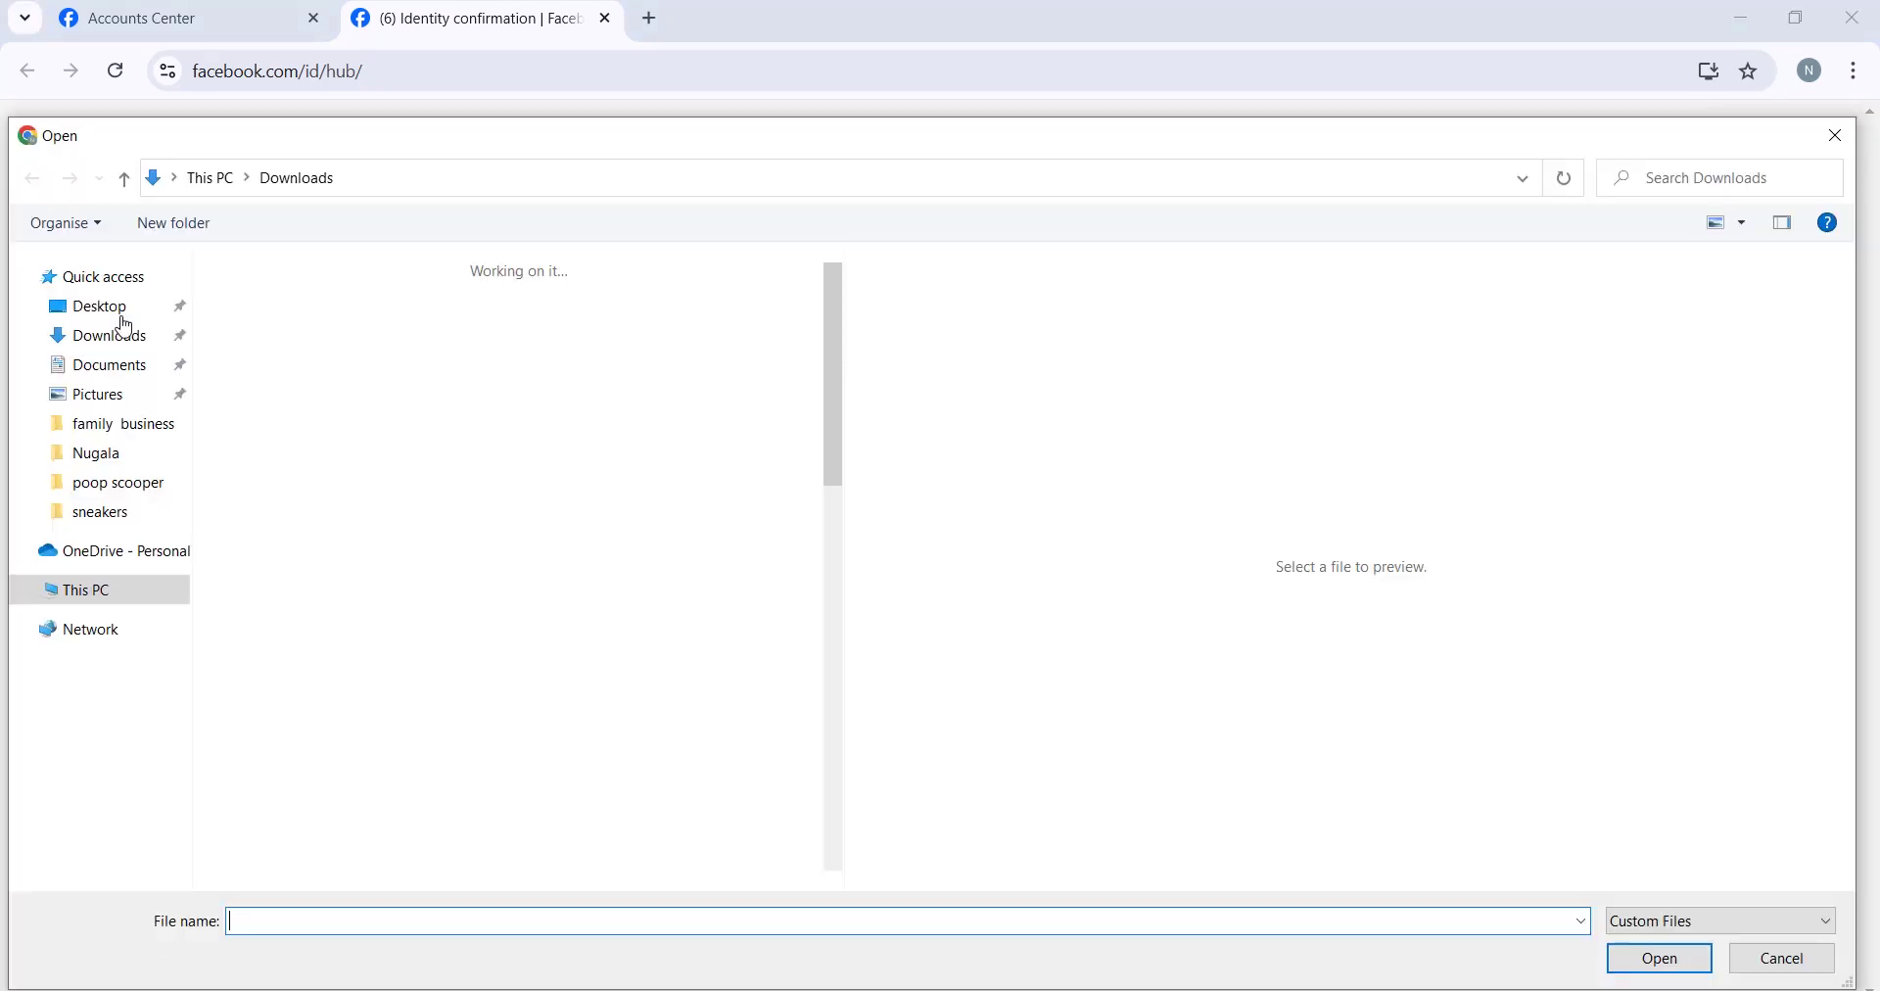
pyautogui.click(276, 342)
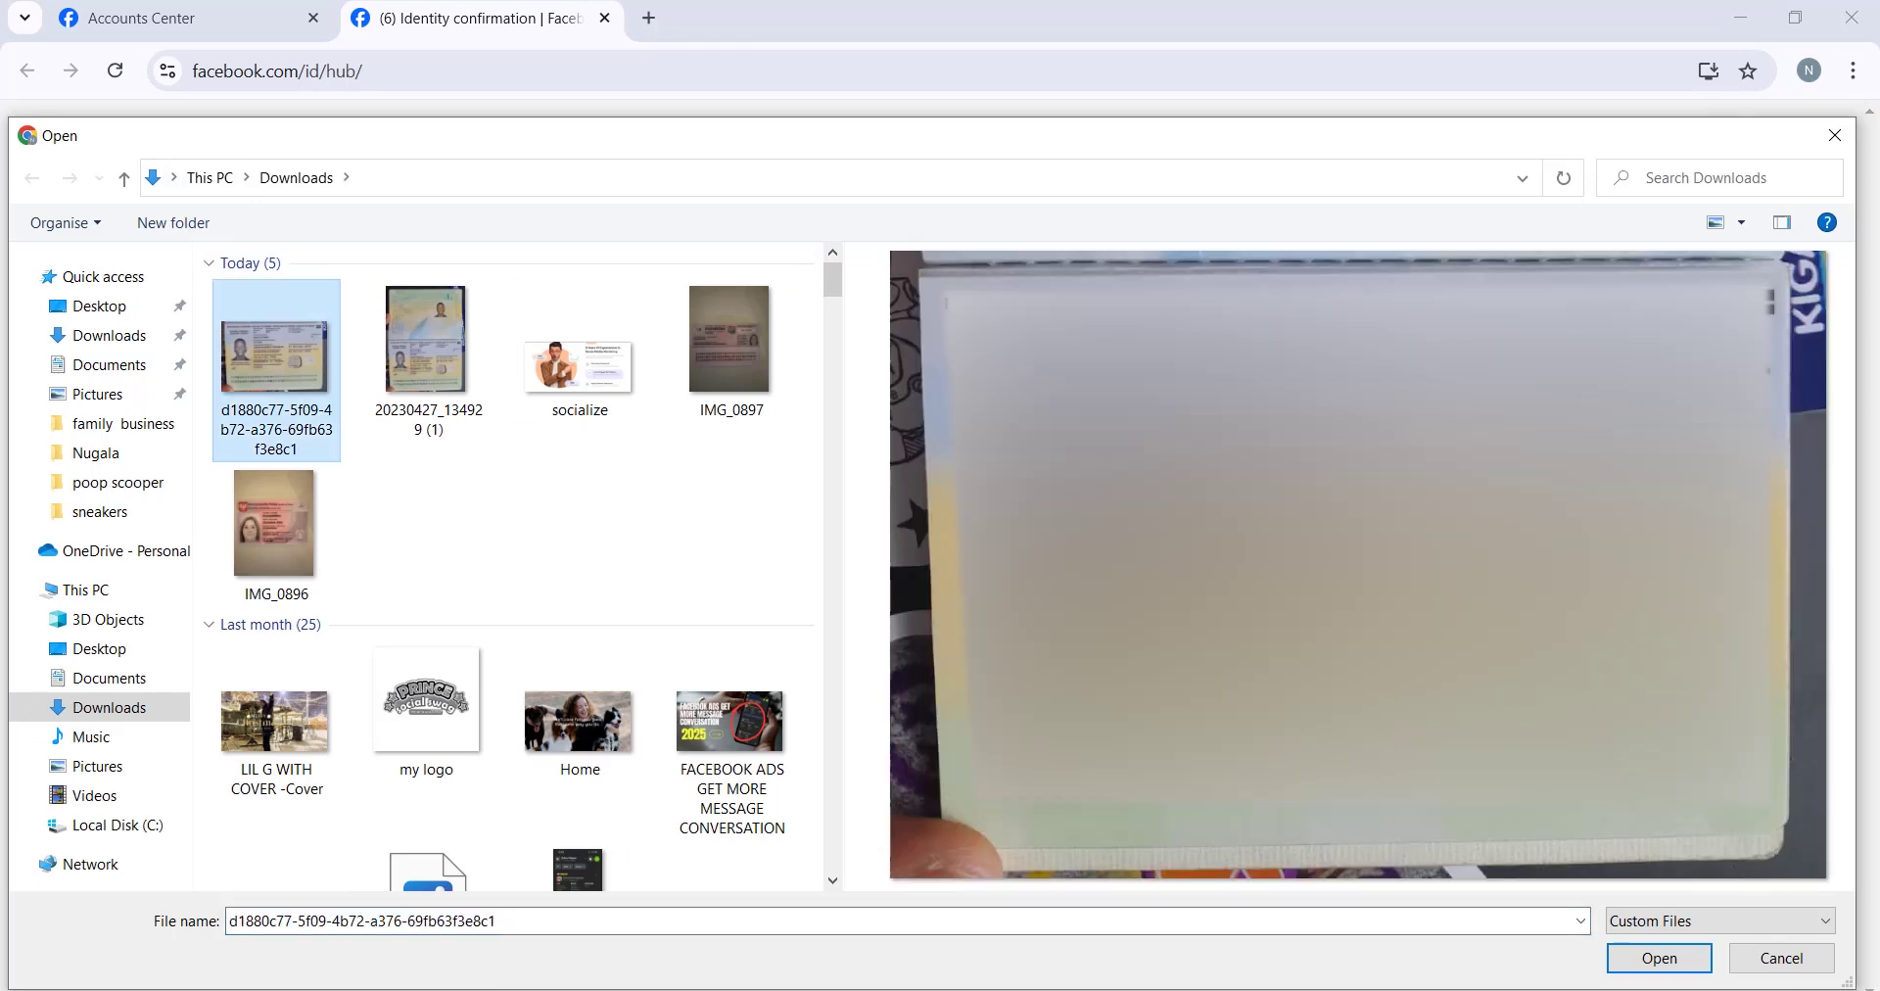
pyautogui.click(1649, 956)
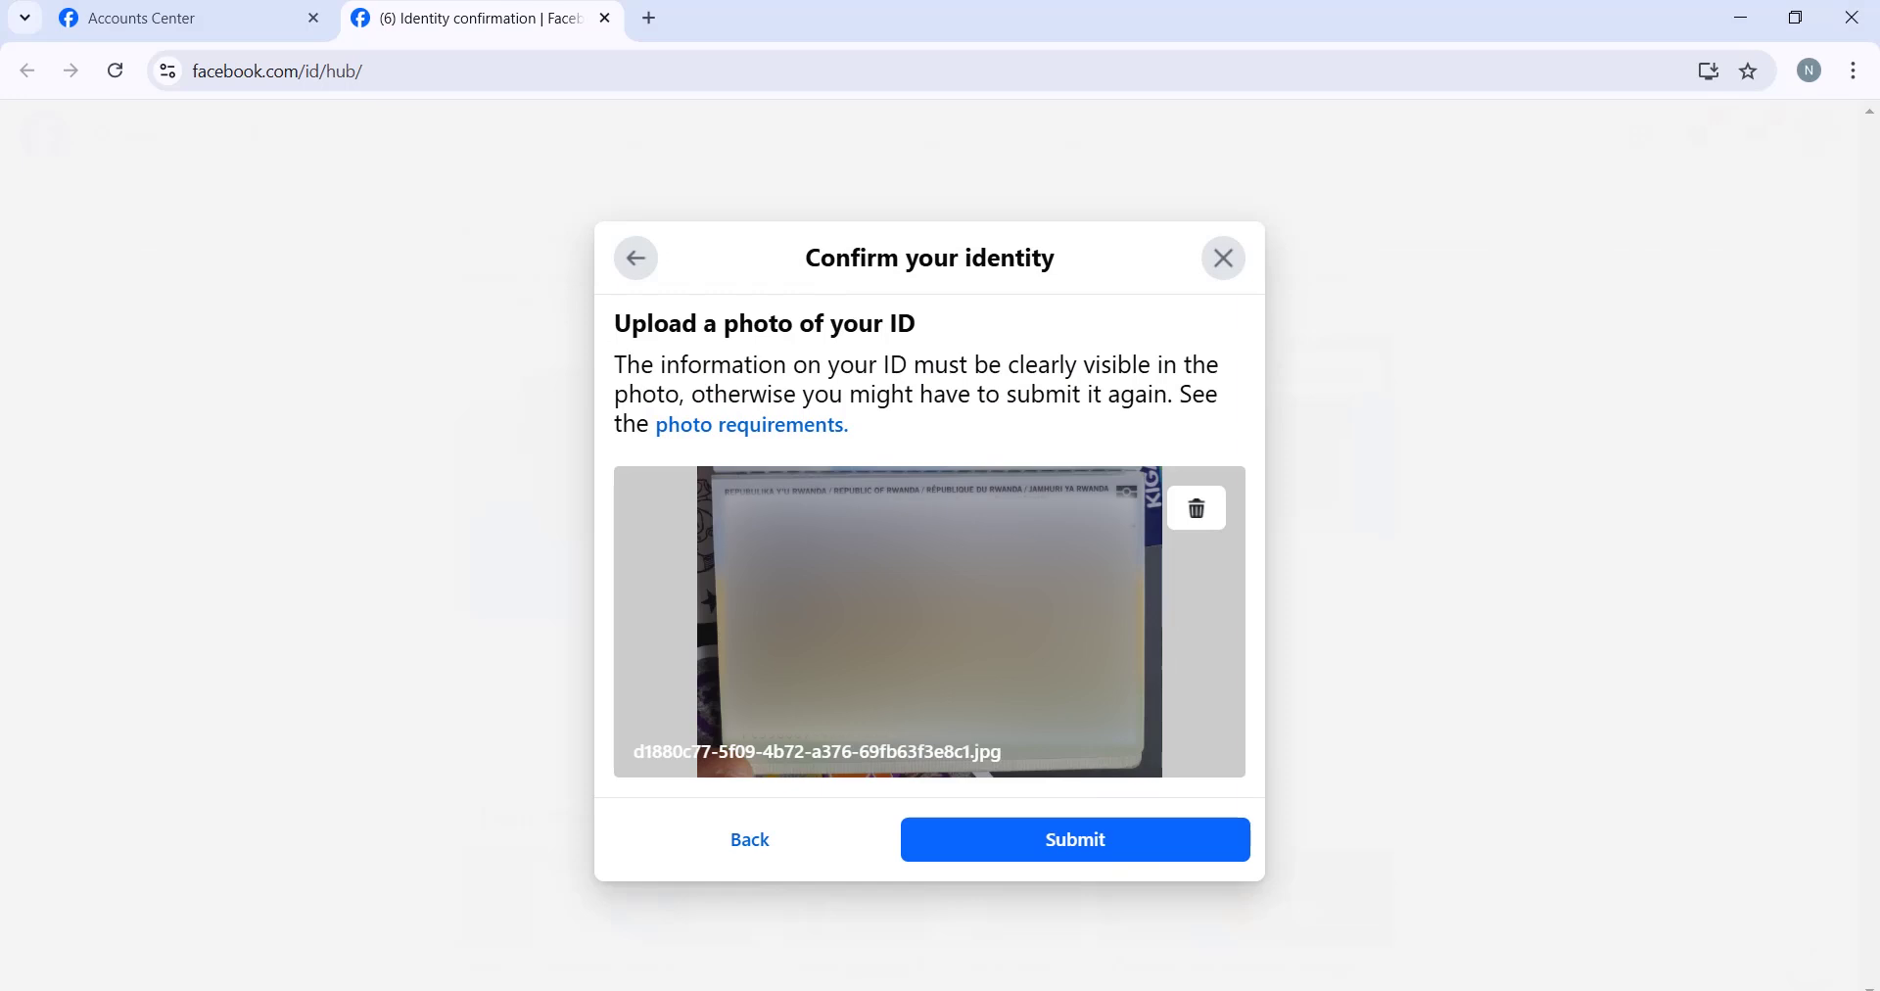
# Step: Submit the passport photo for review
pyautogui.click(1163, 848)
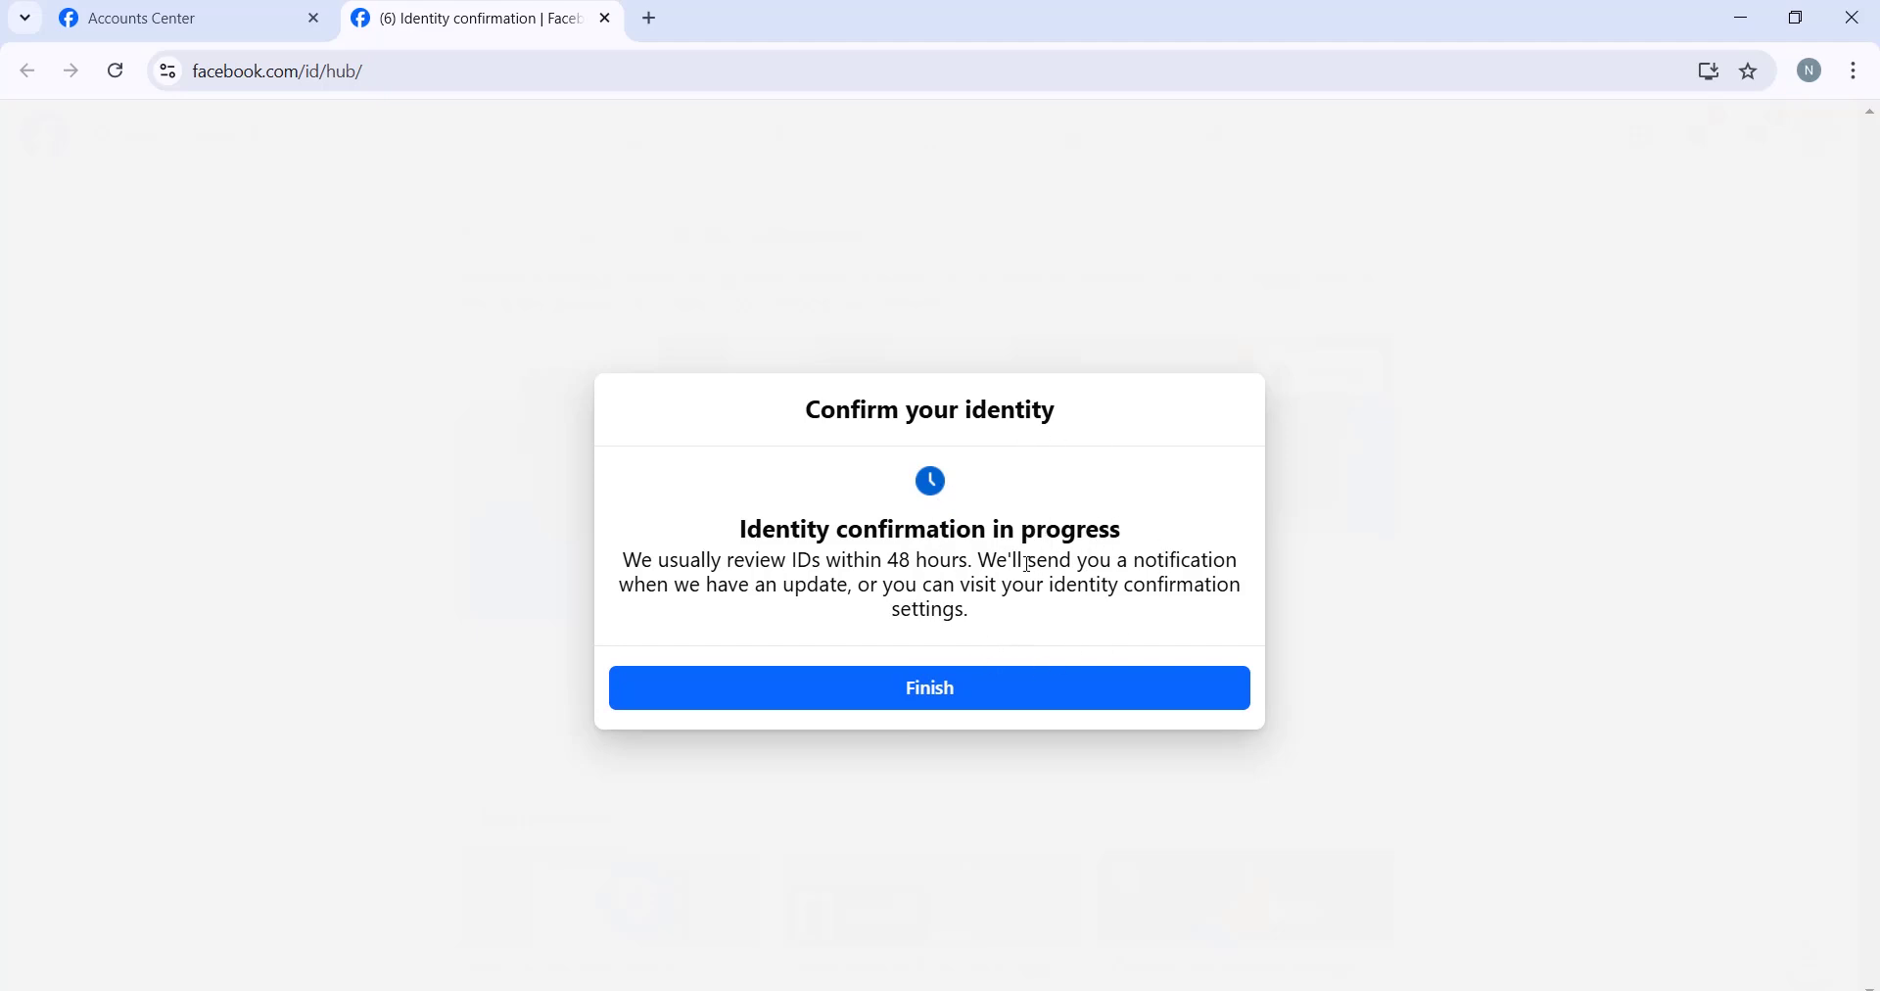
# Step: Close the in-progress notice and return to the Identity confirmation page
pyautogui.click(963, 697)
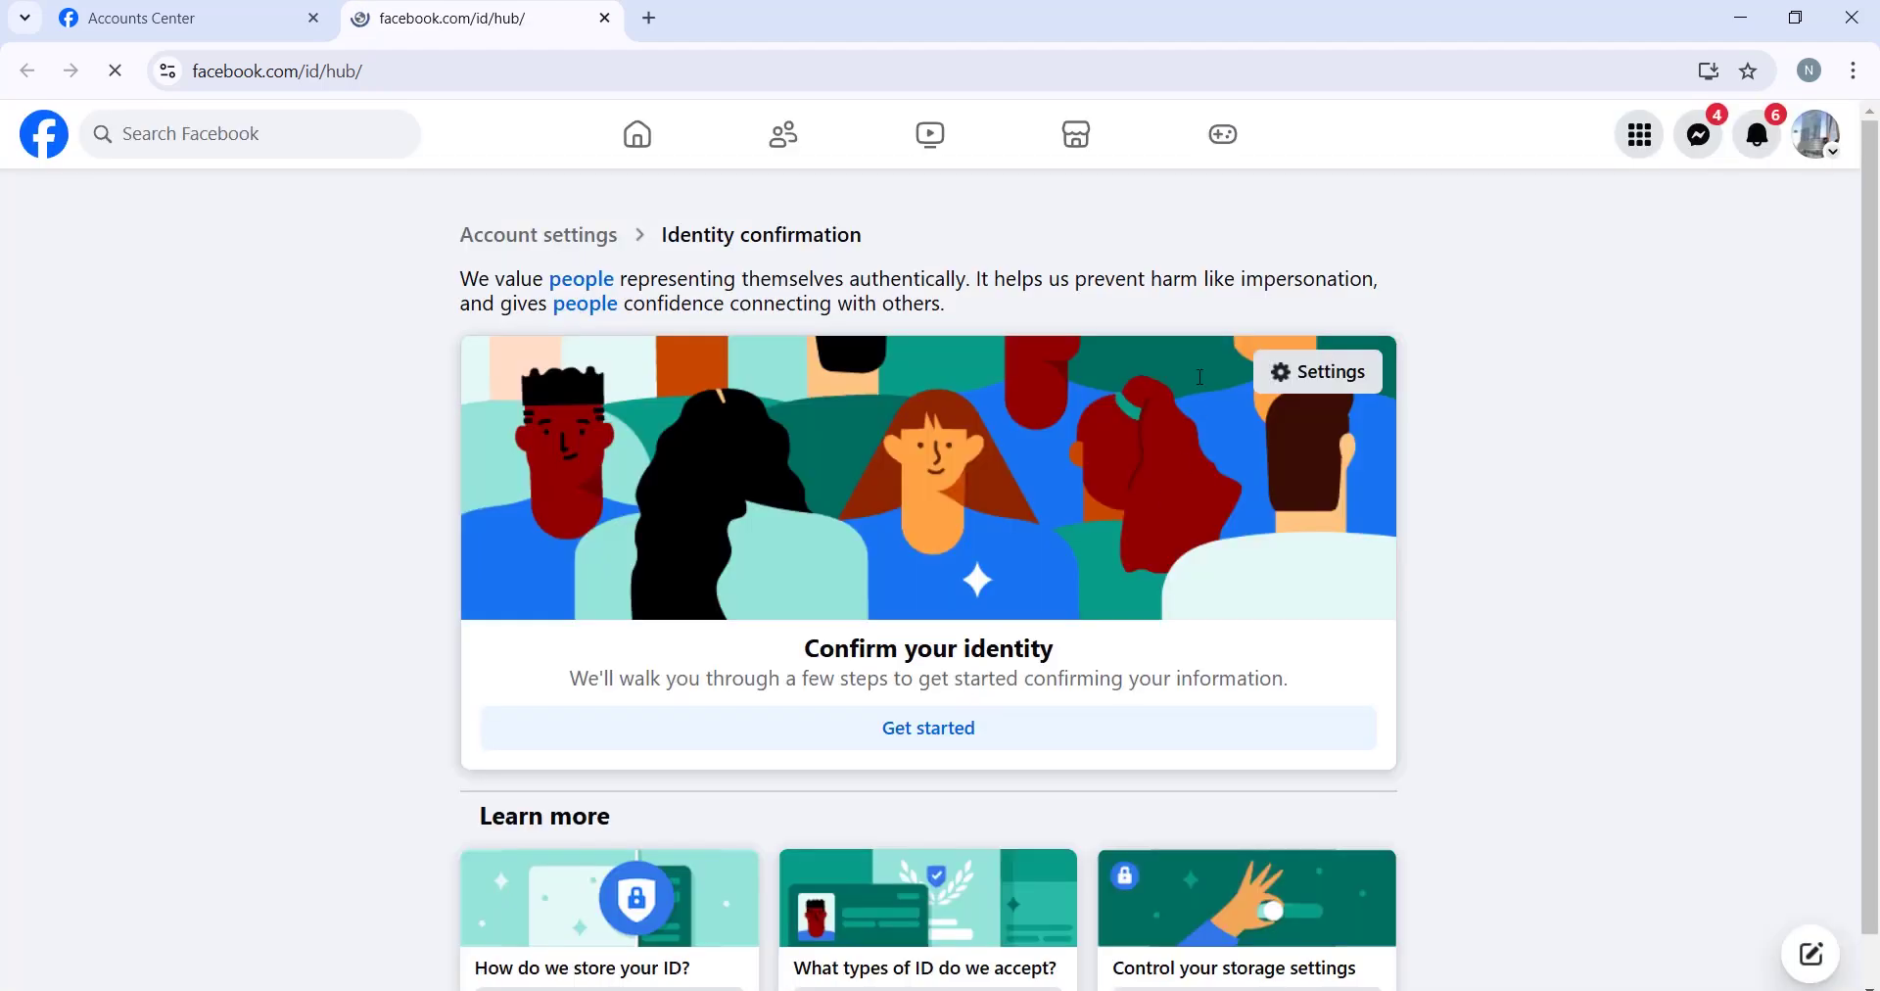